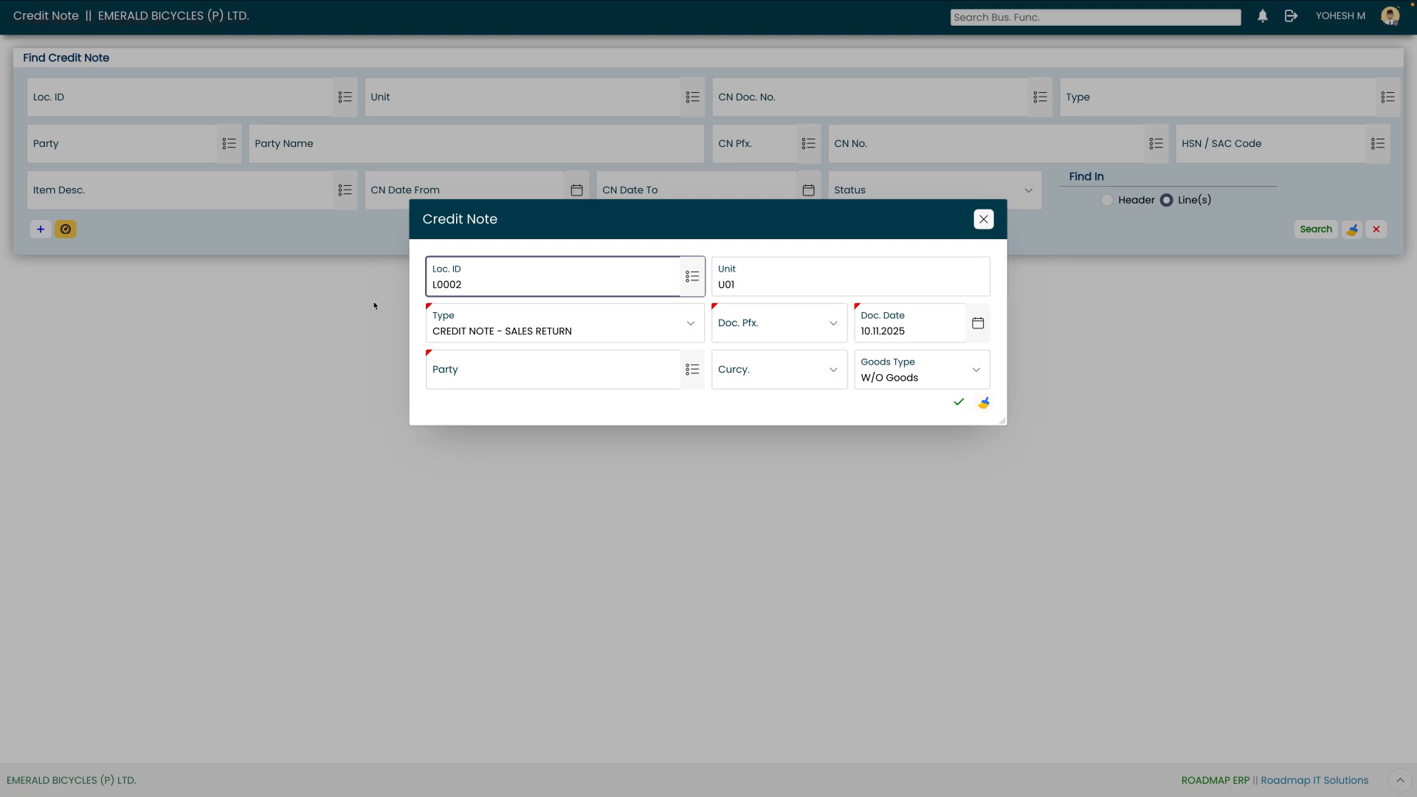
Set the new credit note's location to L0001, keeping unit U01.
left_click(691, 276)
left_click(629, 359)
key("Tab")
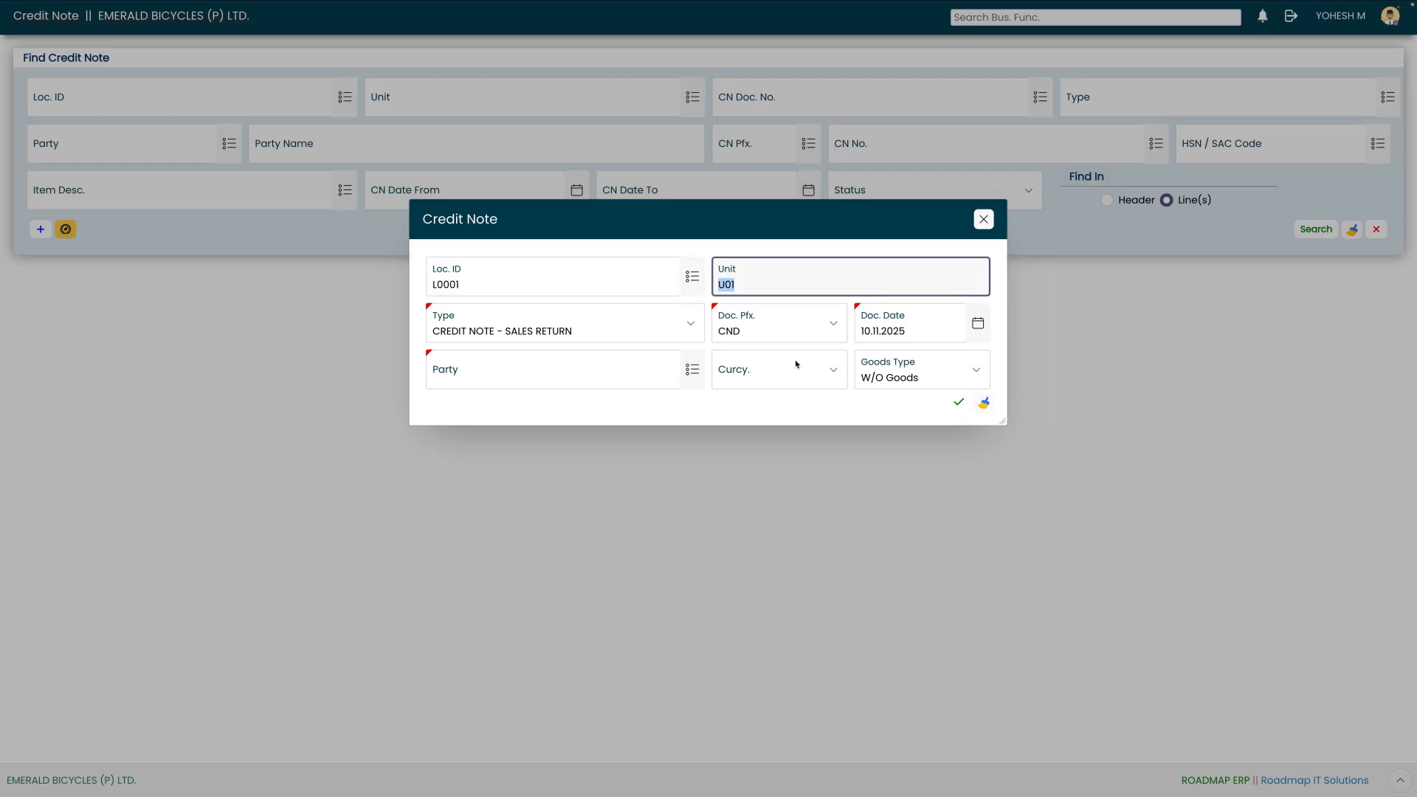
key("Tab")
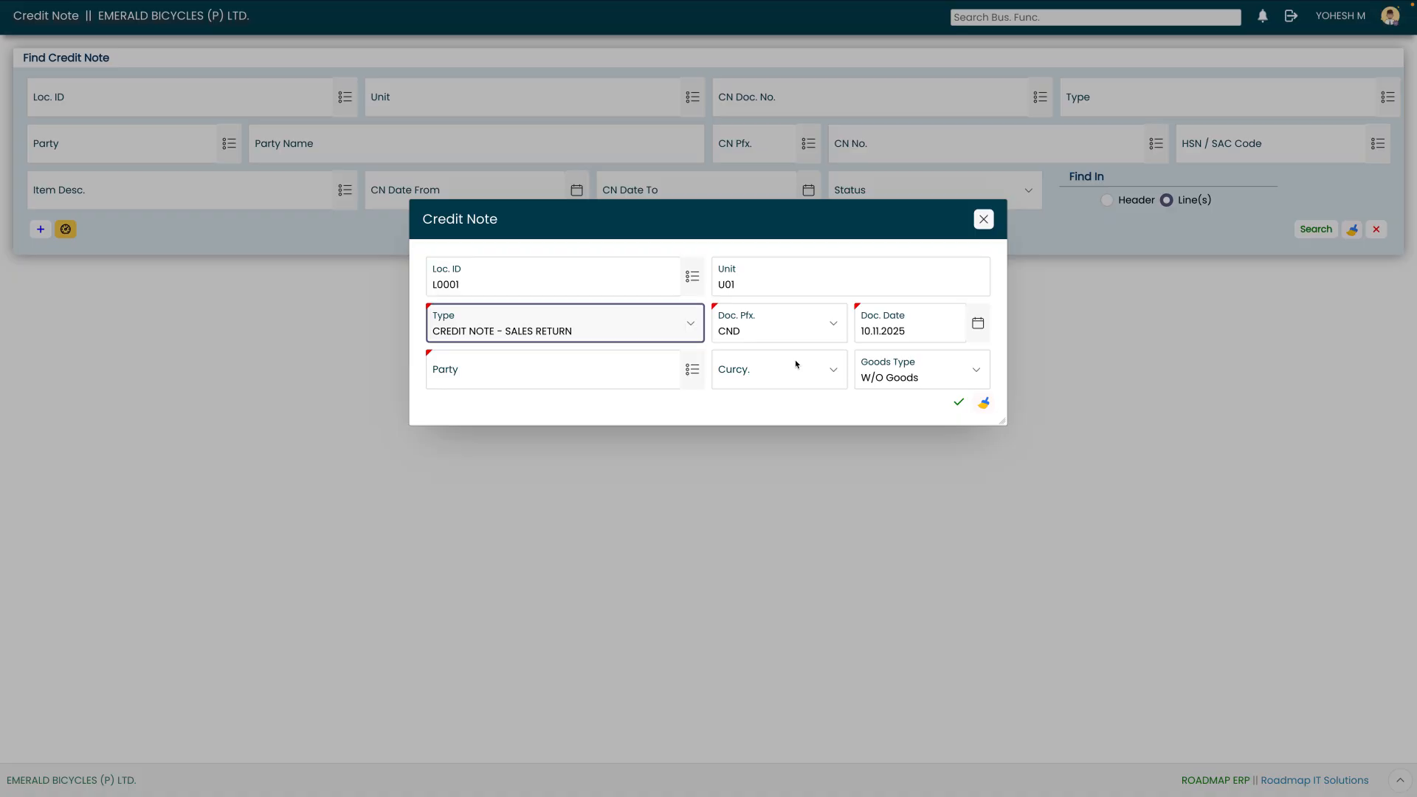
Review the available credit note types and set the type to CREDIT NOTE - OTHERS.
key("Down")
key("Down")
key("Up")
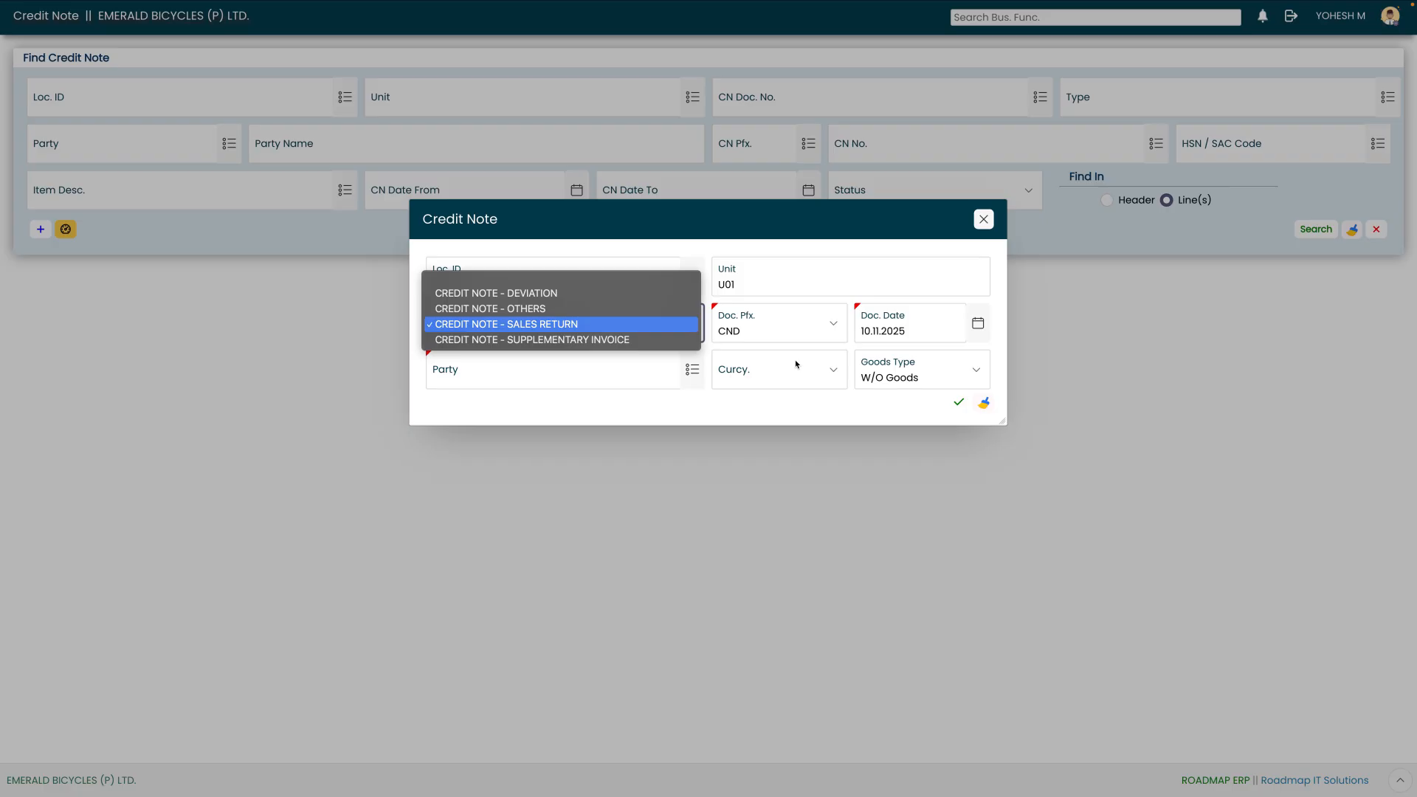
key("Up")
key("Up")
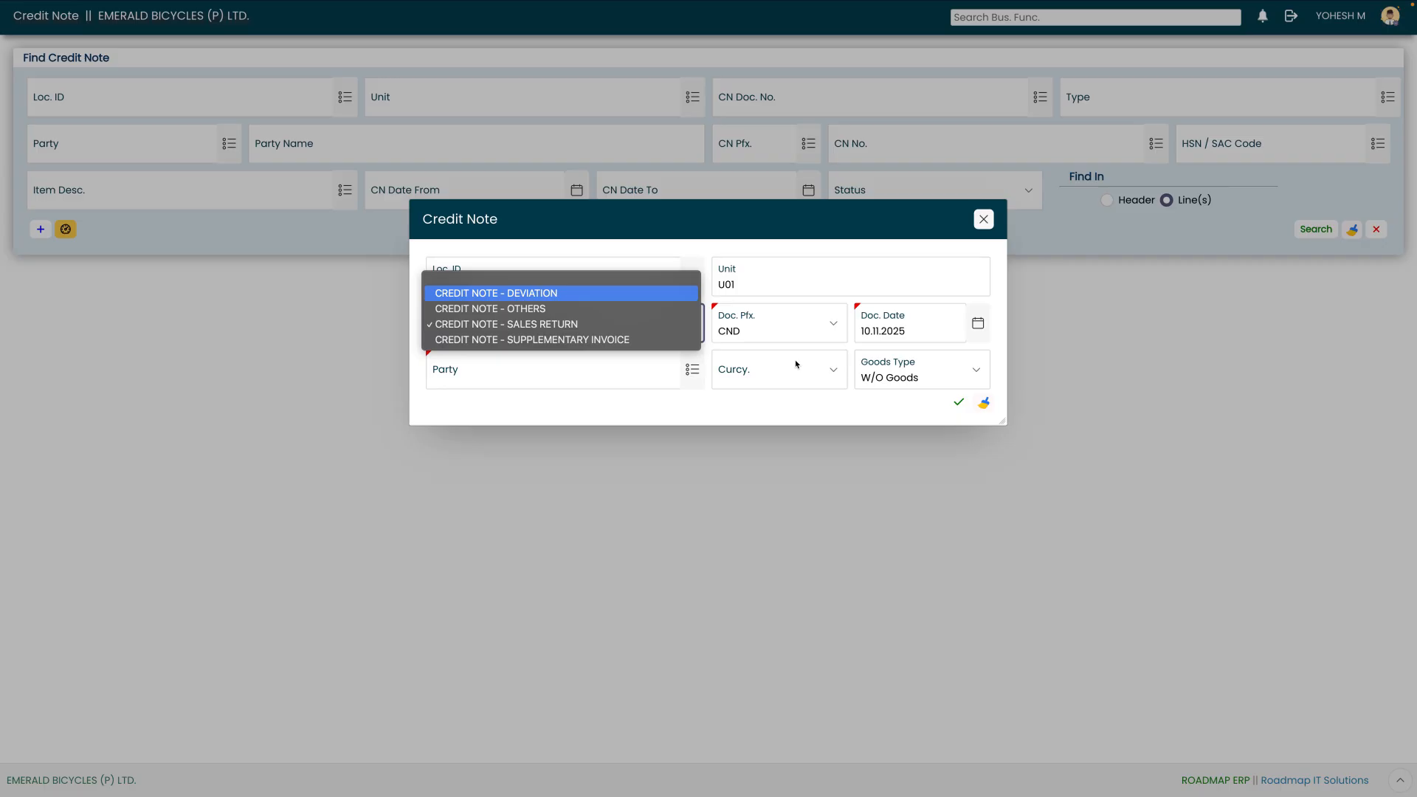
key("Down")
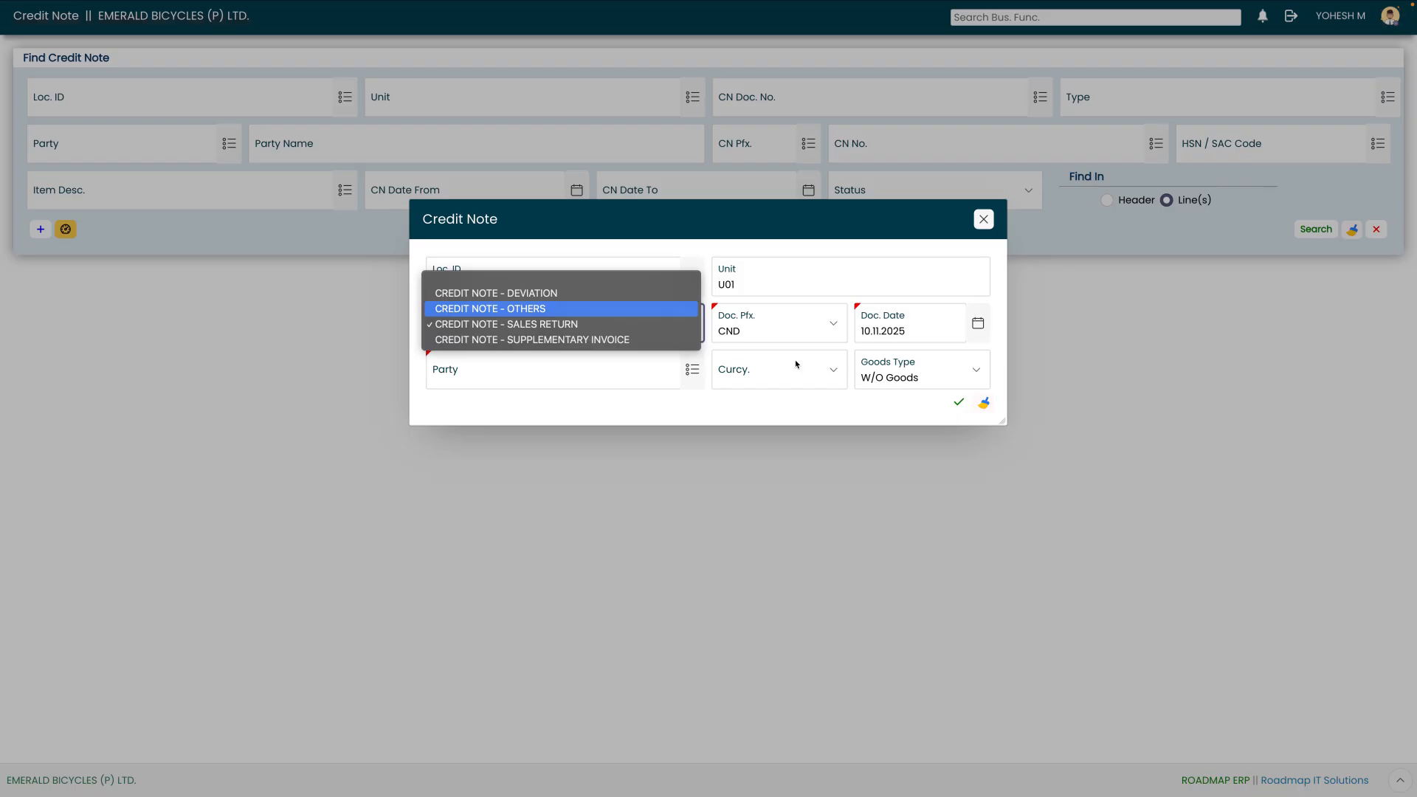
key("Down")
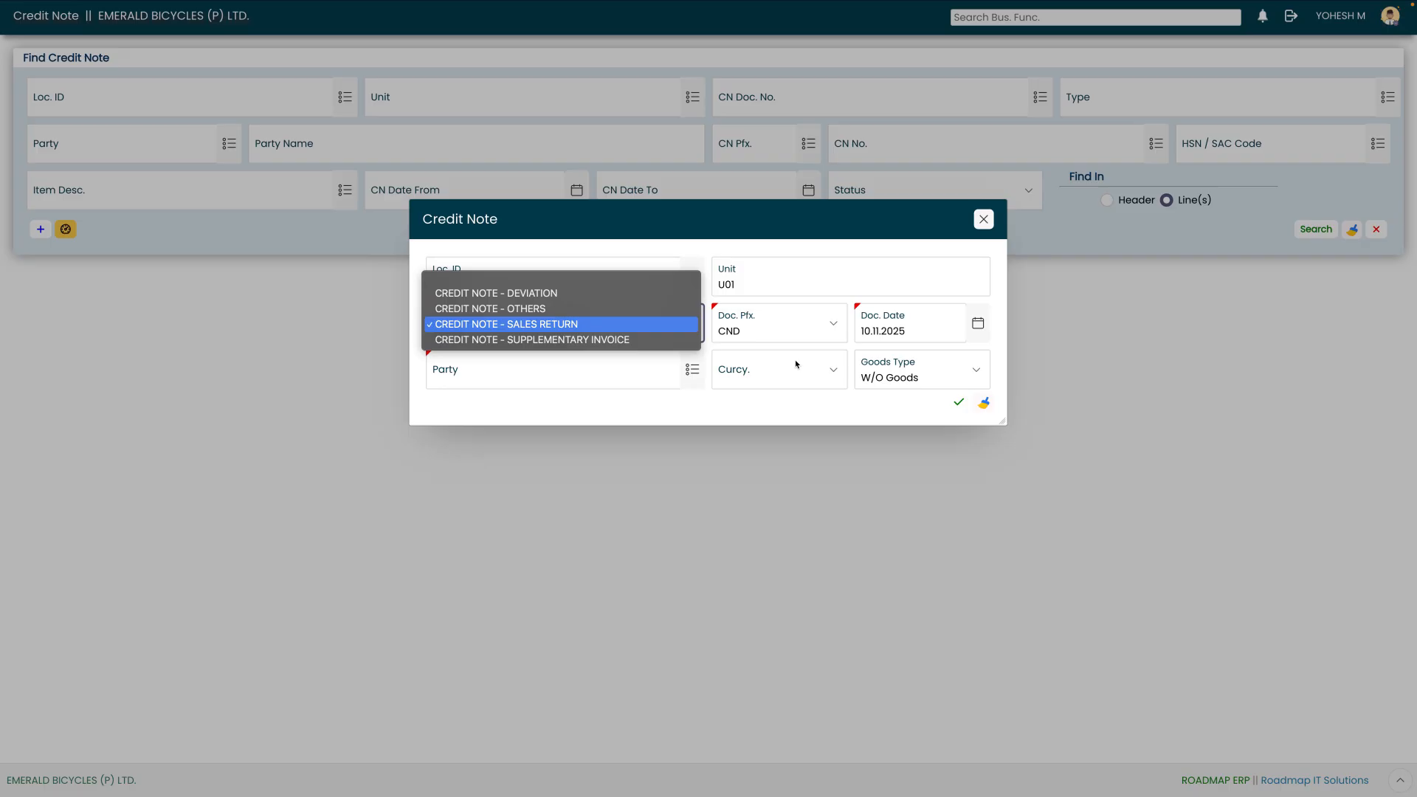
key("Down")
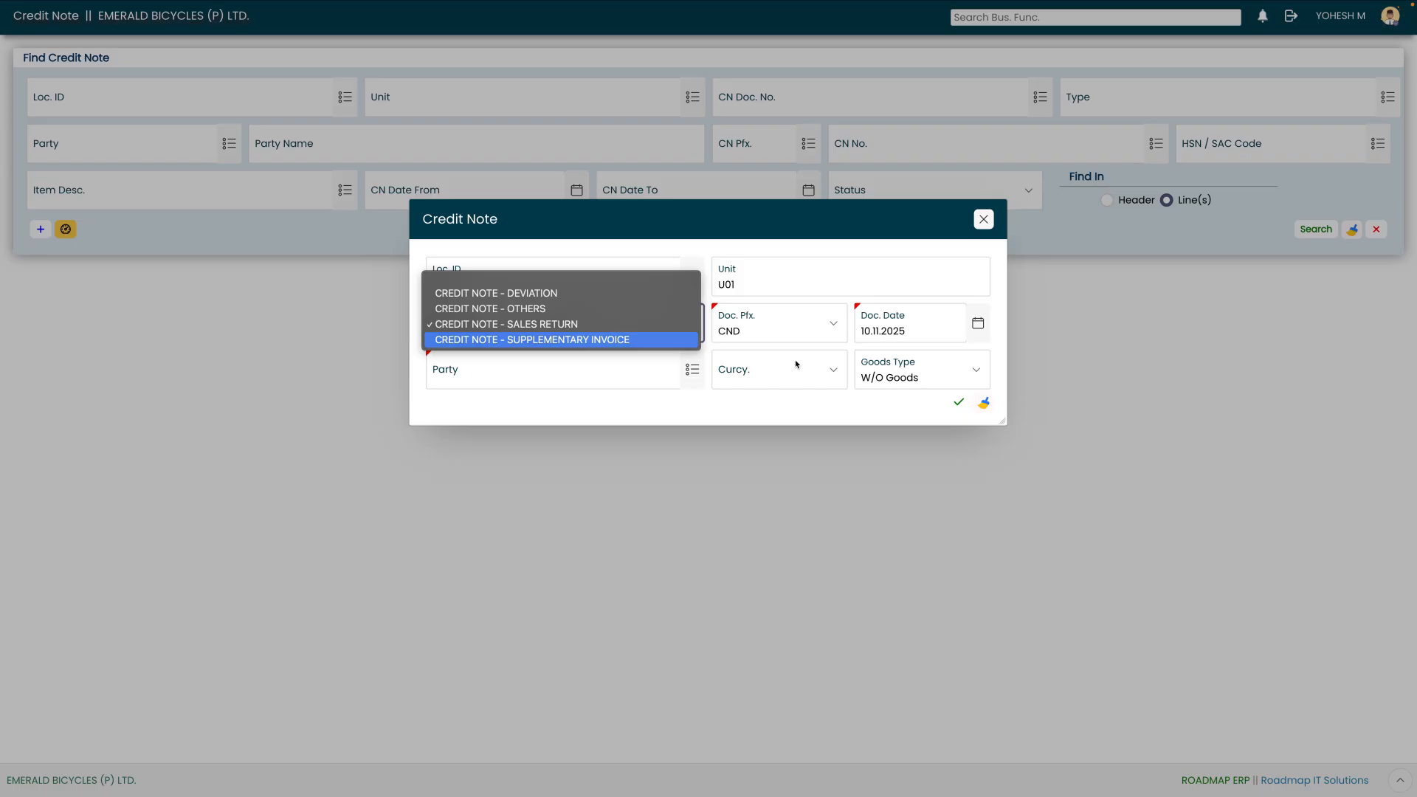
key("Up")
key("Up")
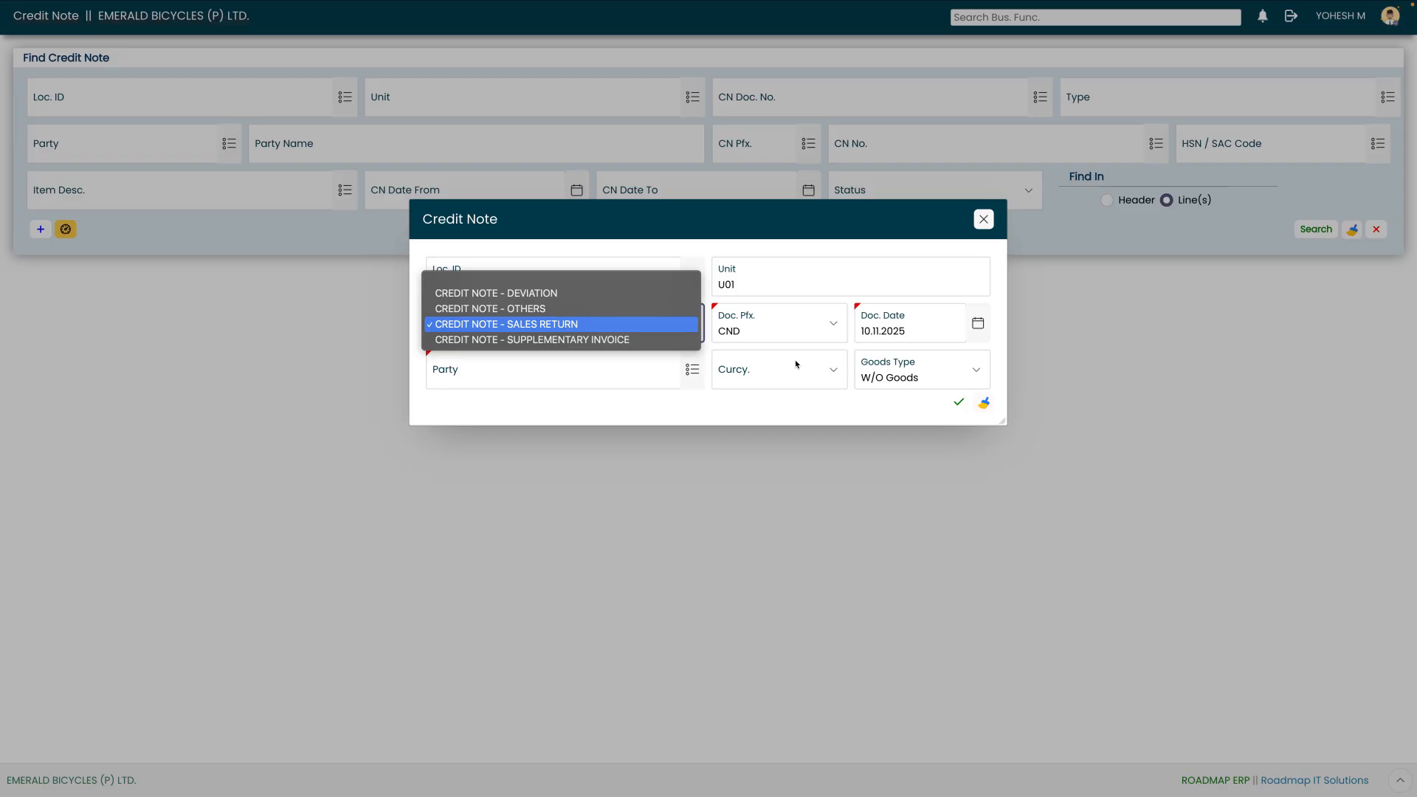
key("Tab")
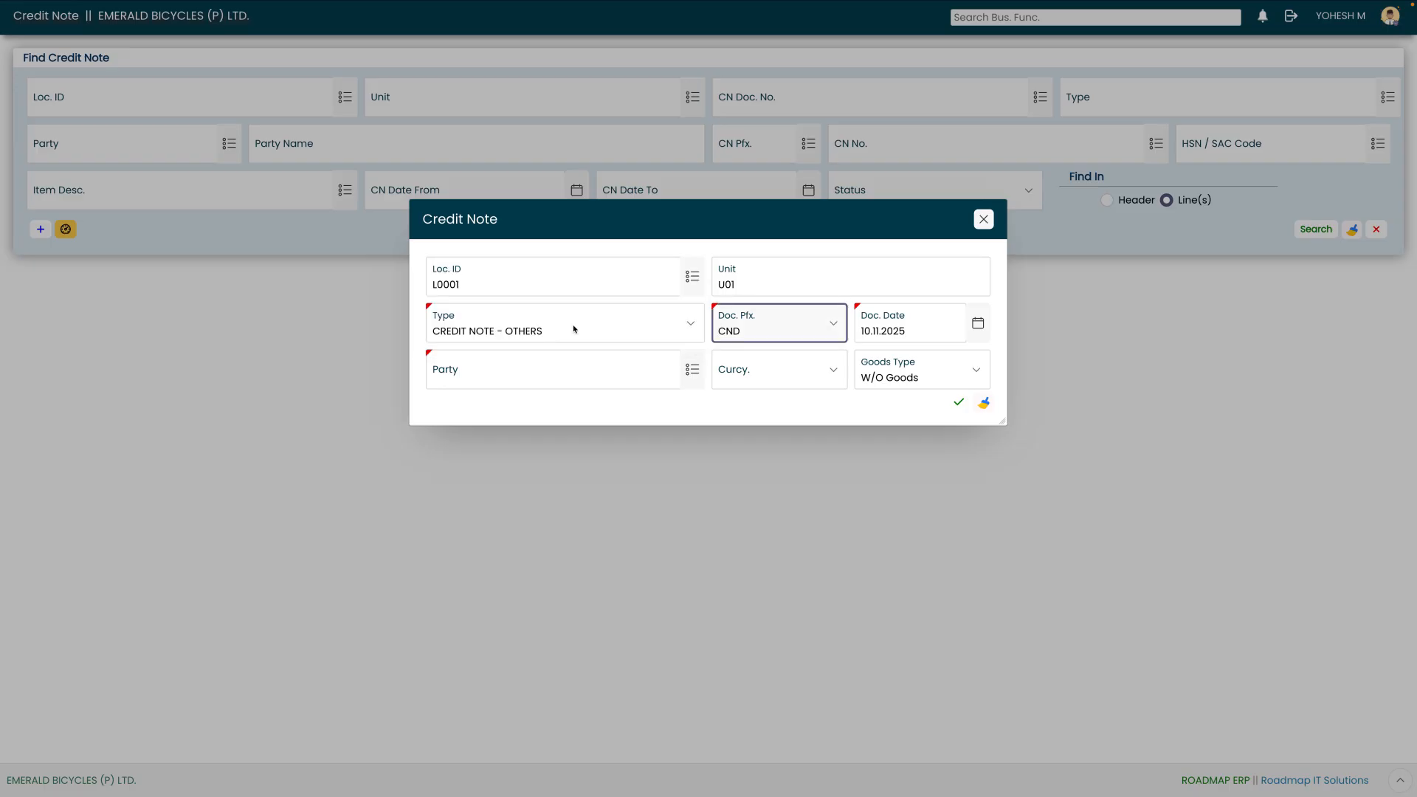
Keep the CND document prefix and set the document date to 10.11.2025.
key("Tab")
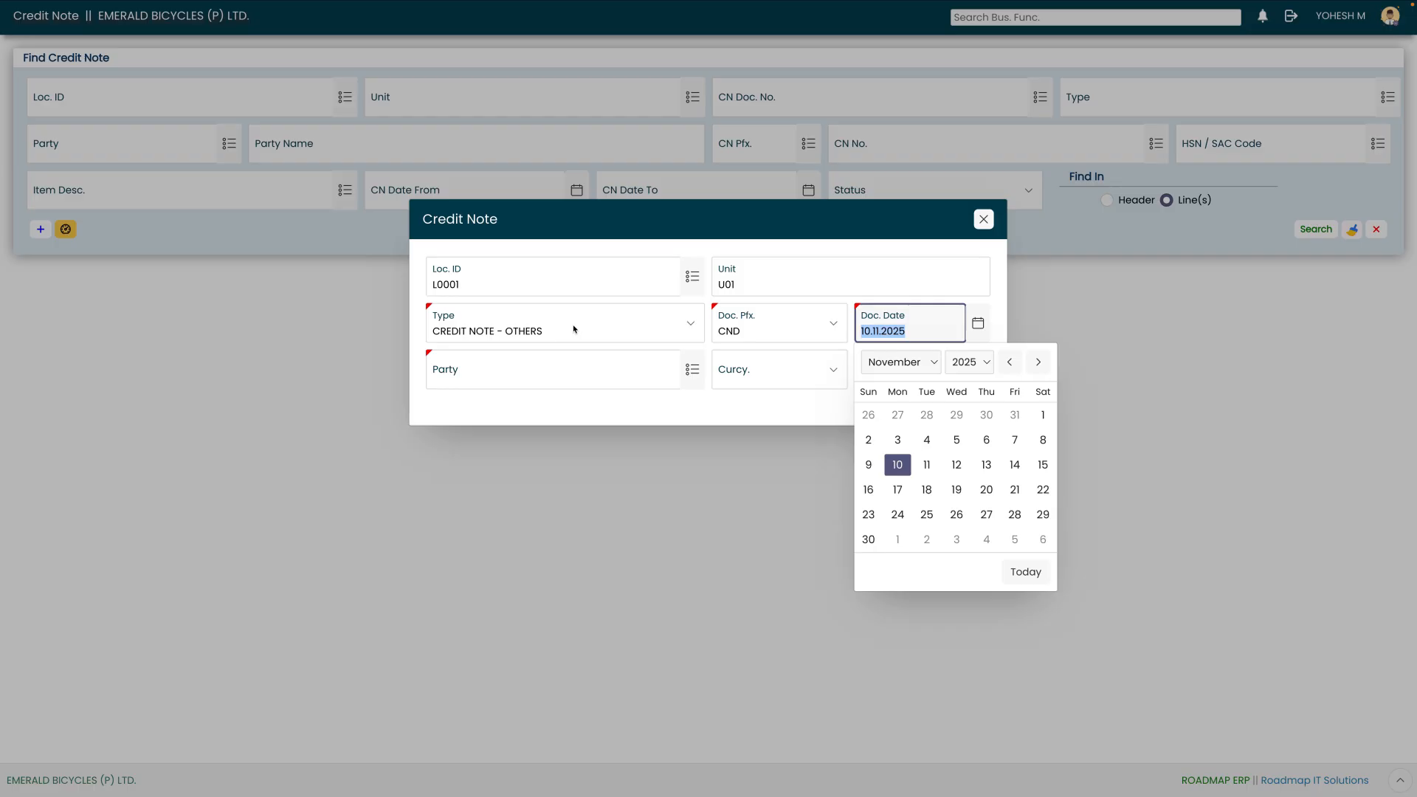
left_click(897, 465)
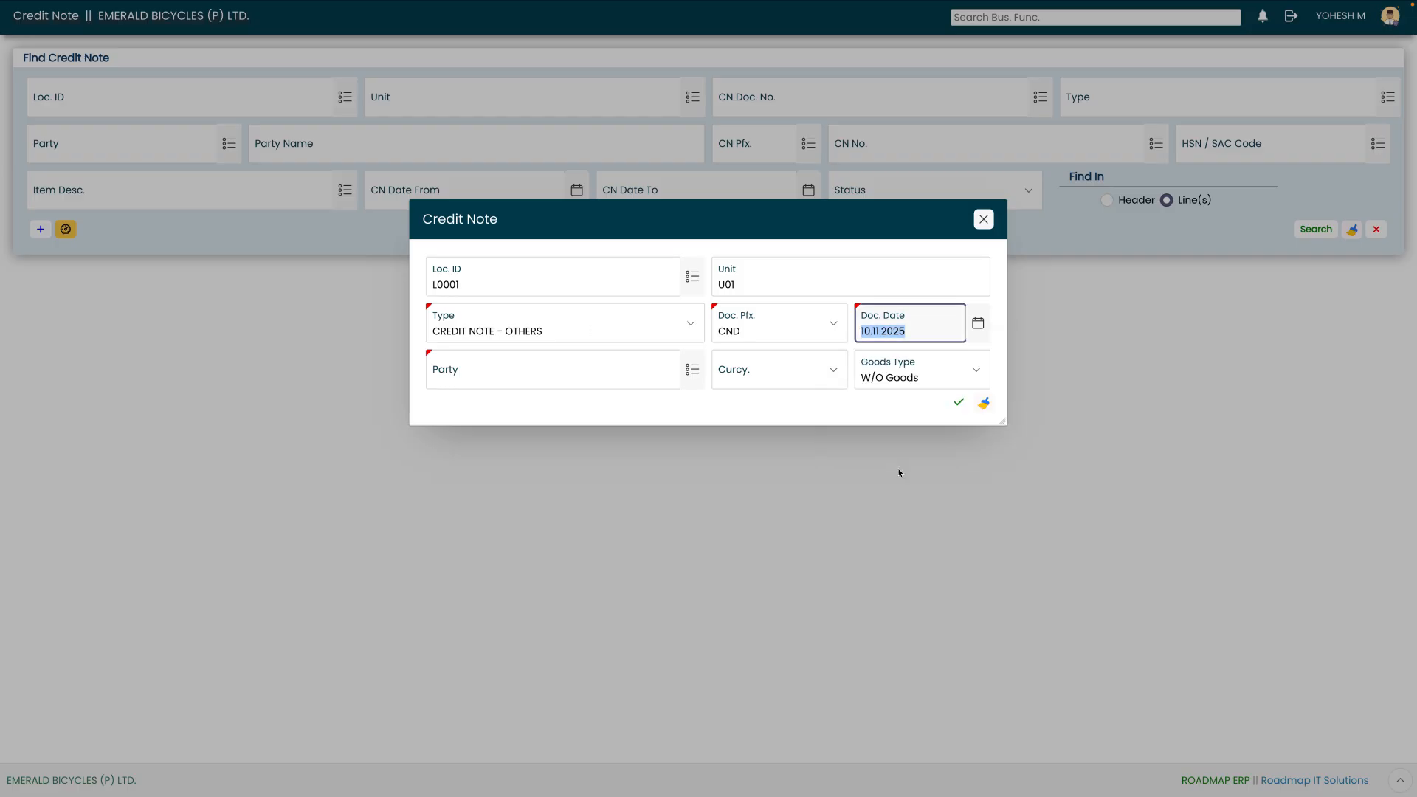
key("Tab")
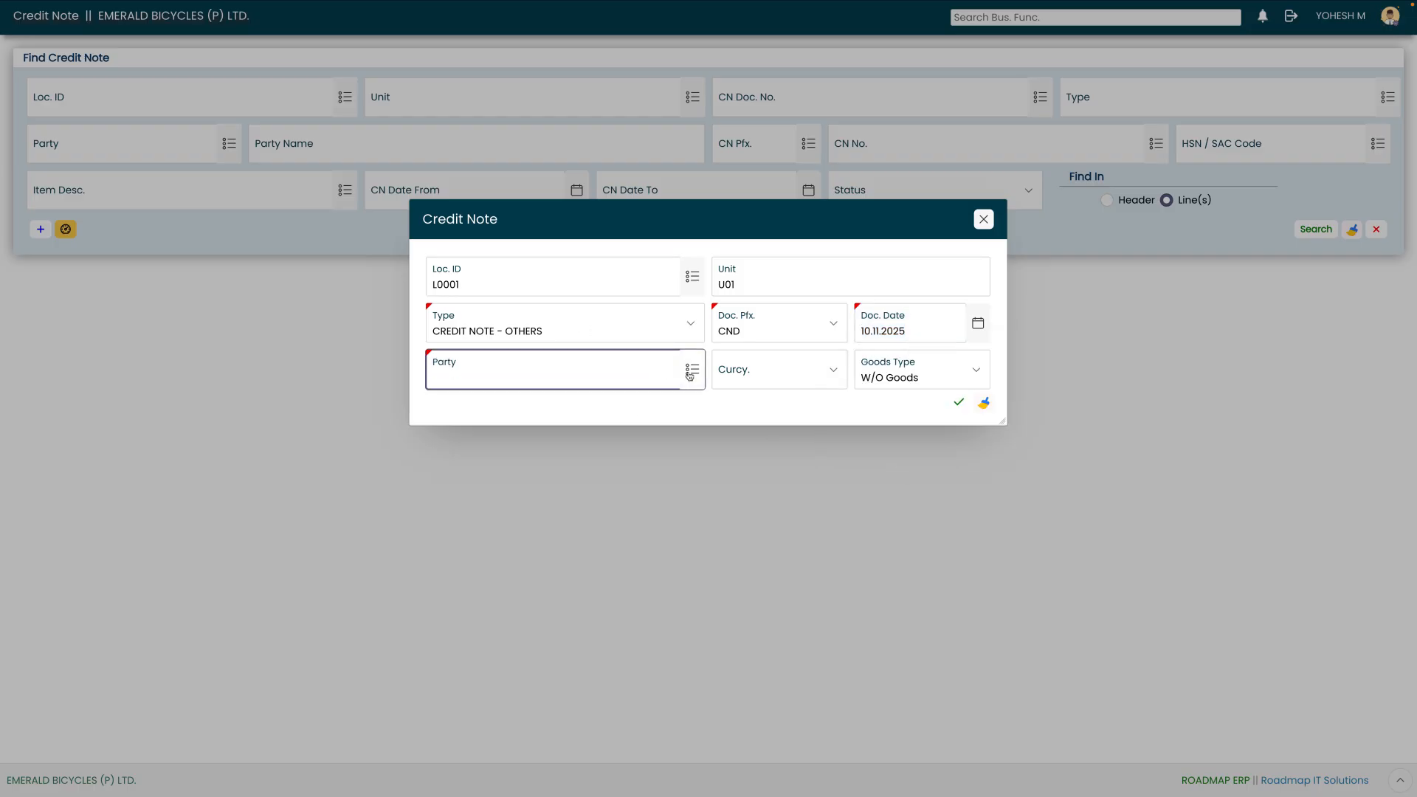
Select SMART LIFE CYCLE AND TRADERS as the party and create the credit note in INR with goods type W/O Goods.
left_click(691, 369)
left_click(727, 319)
key("Tab")
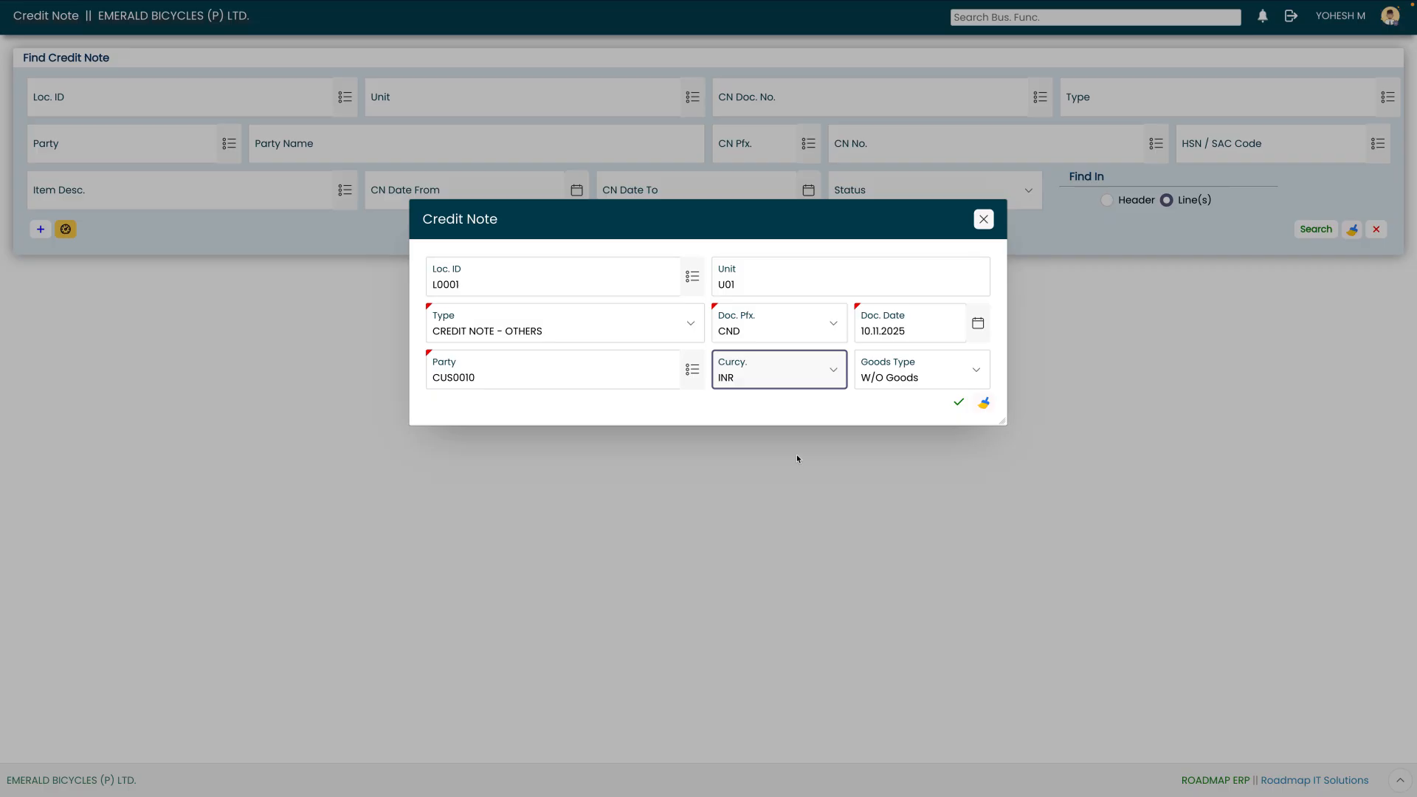
key("Tab")
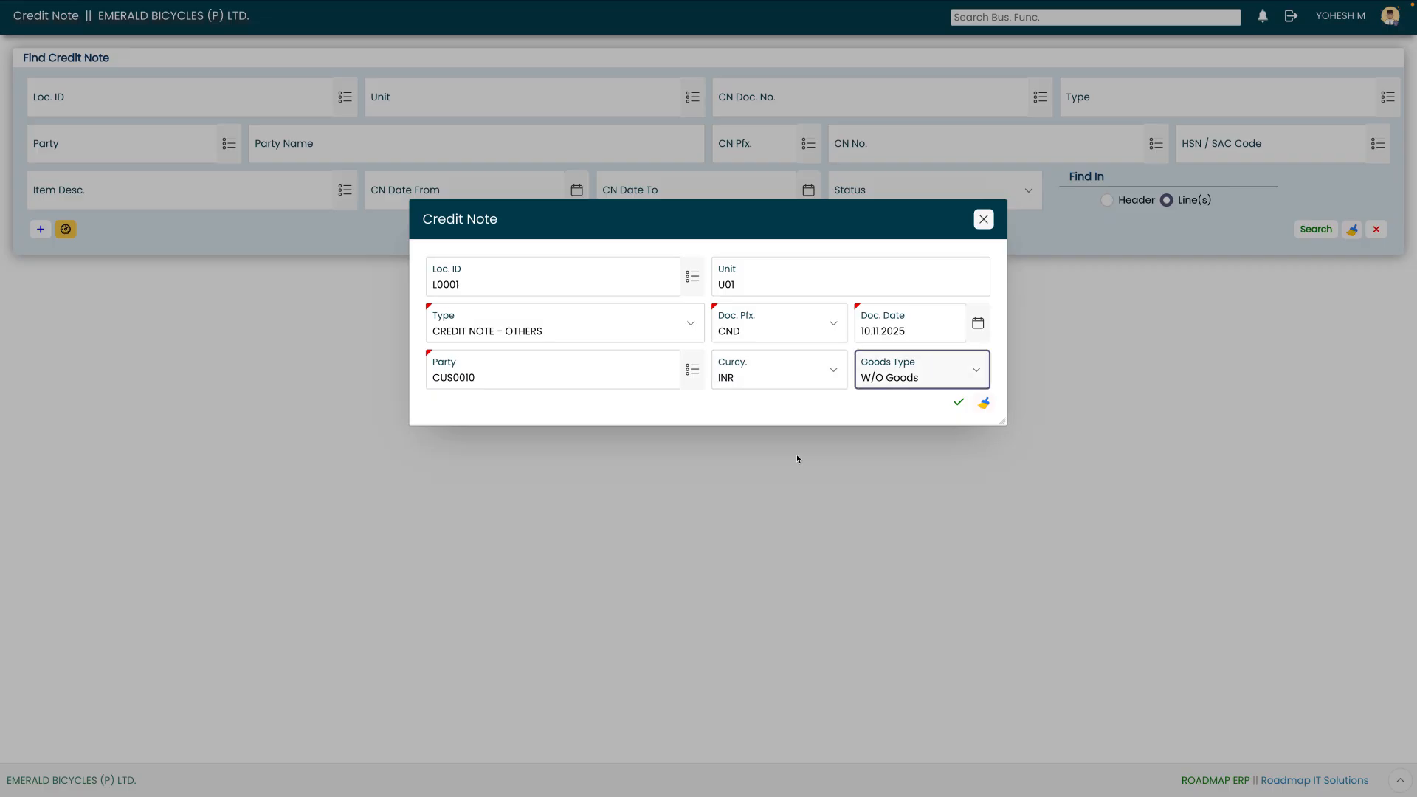
left_click(959, 406)
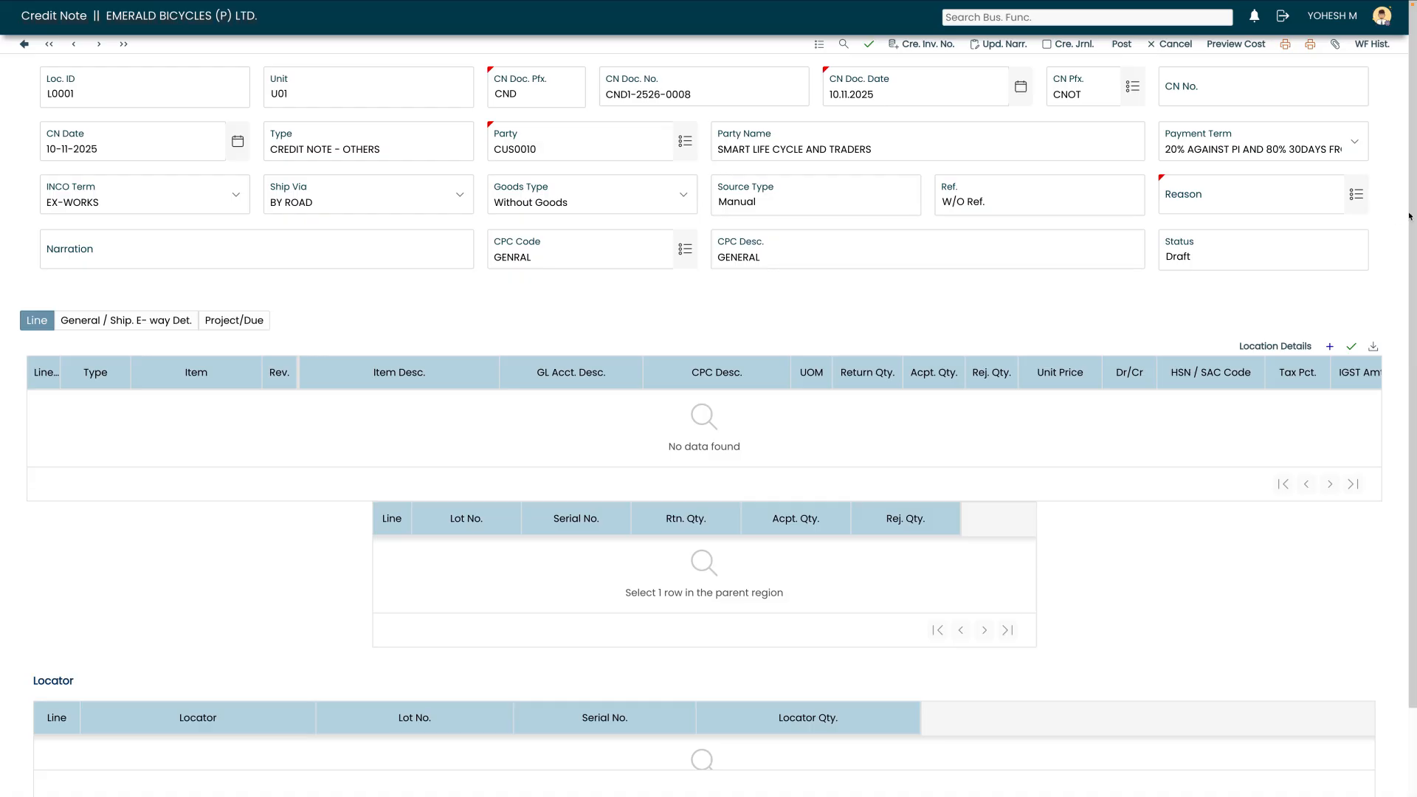
Set the reason to Credit note - others and save the credit note header.
left_click(1356, 194)
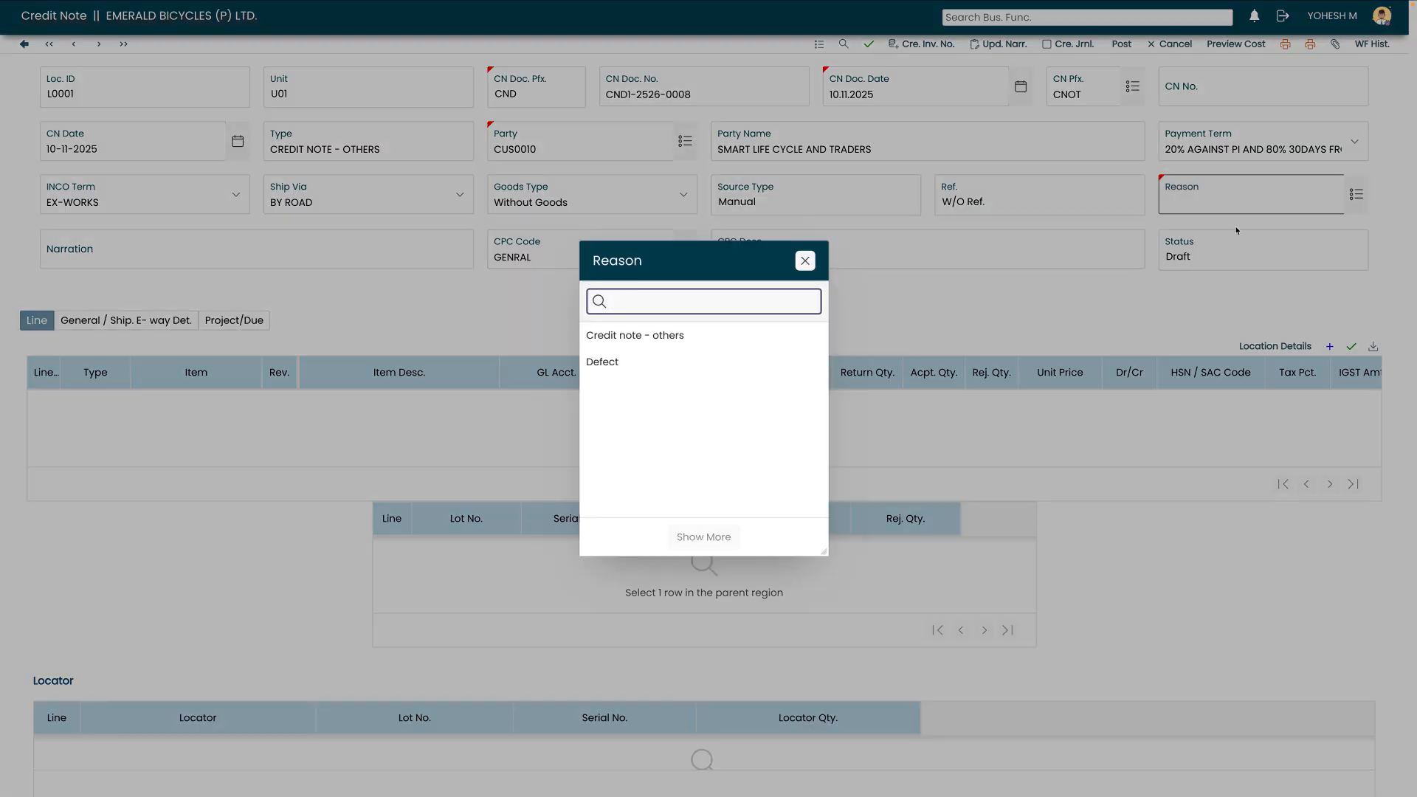
left_click(661, 341)
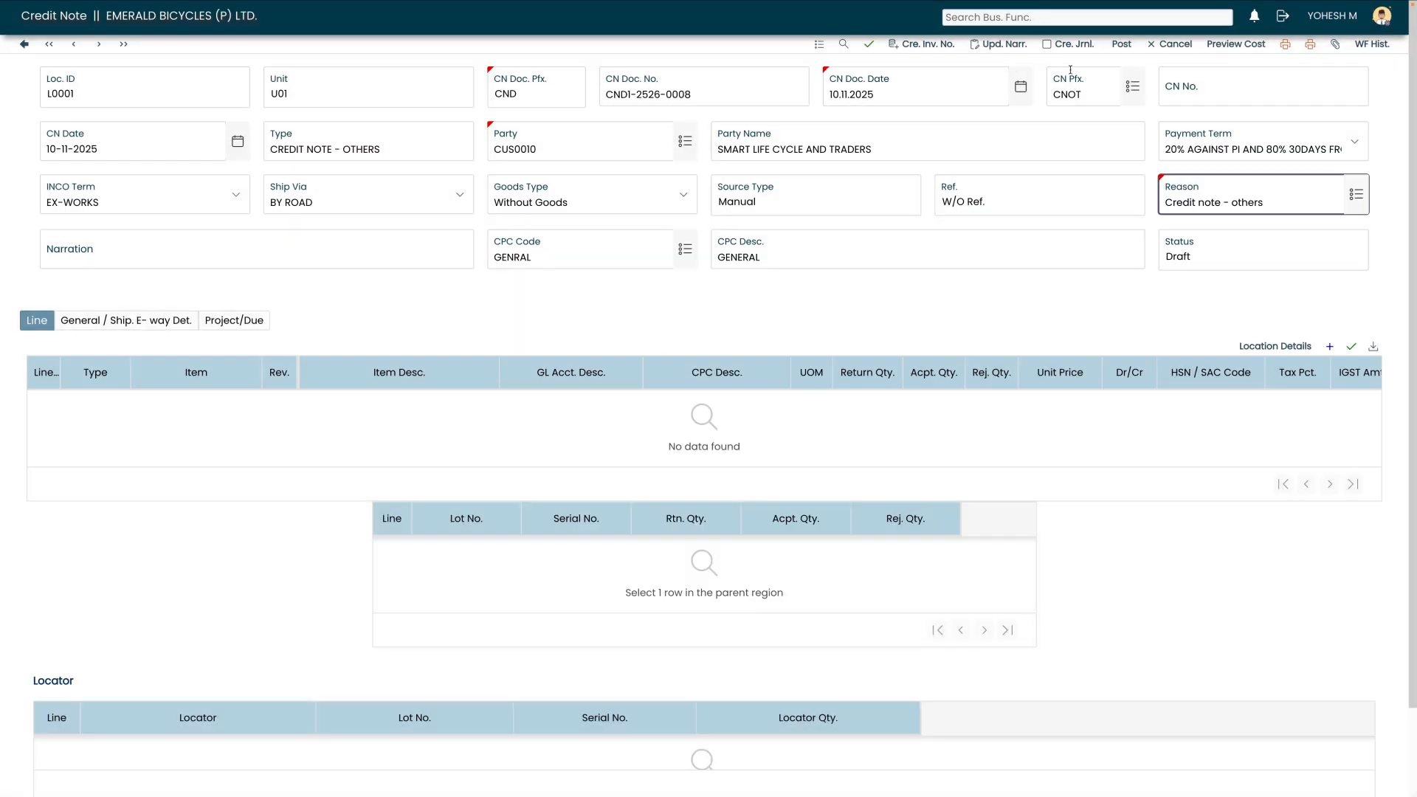
left_click(868, 43)
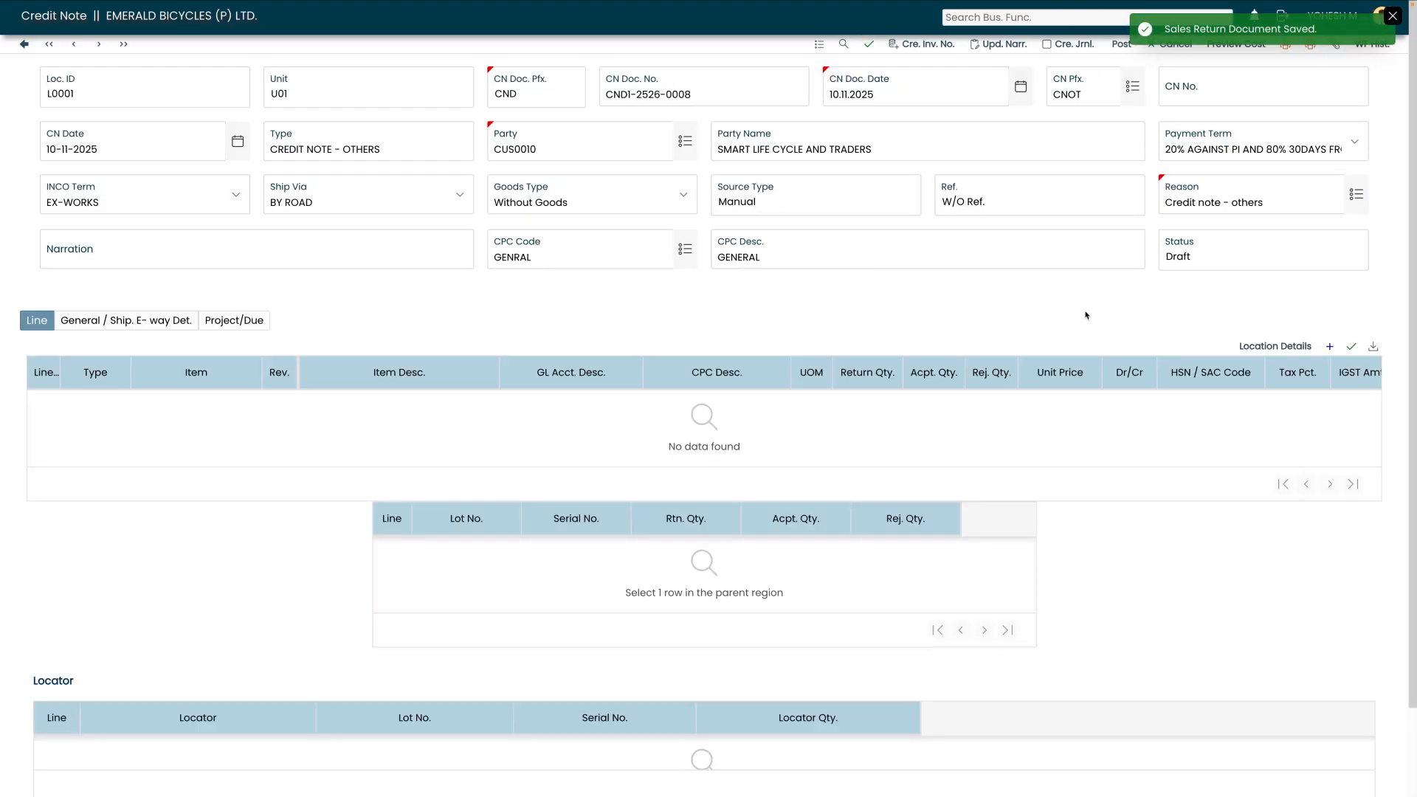
Add a line to the credit note and set its type to Expense.
left_click(1330, 347)
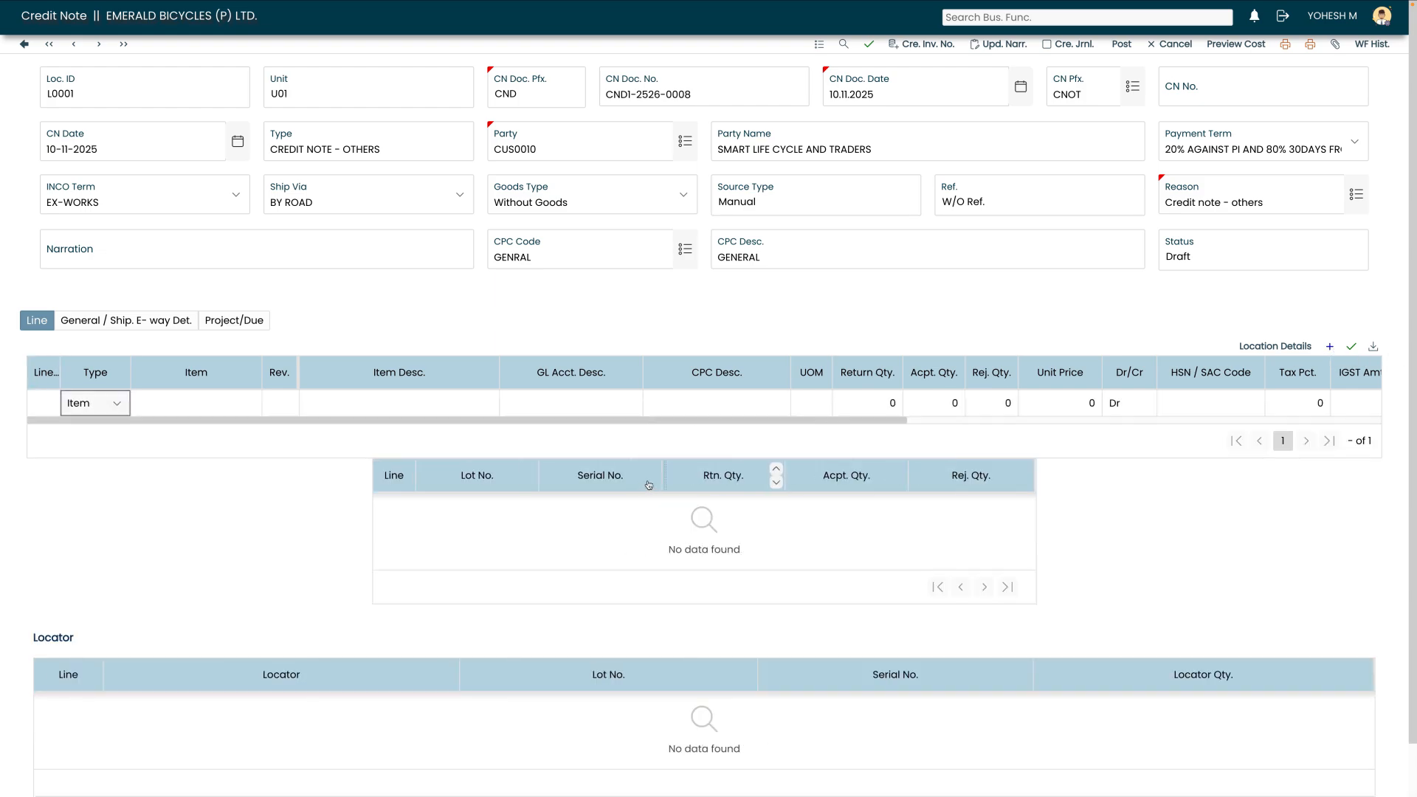
left_click(103, 411)
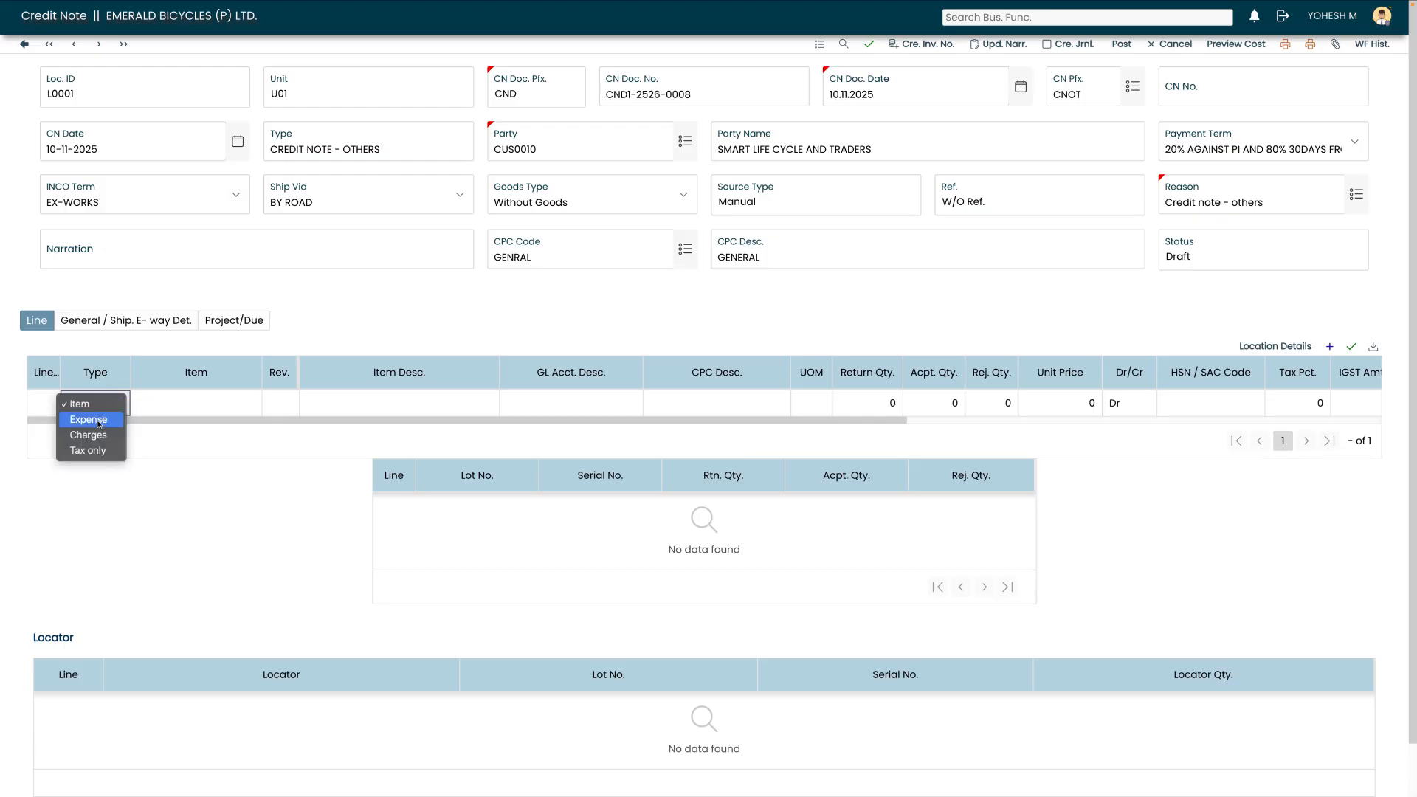
left_click(87, 419)
Find the GL account with "adv" and assign ADVERTISEMENT EXPENSES to the expense line.
key("Tab")
key("Tab")
key("Tab")
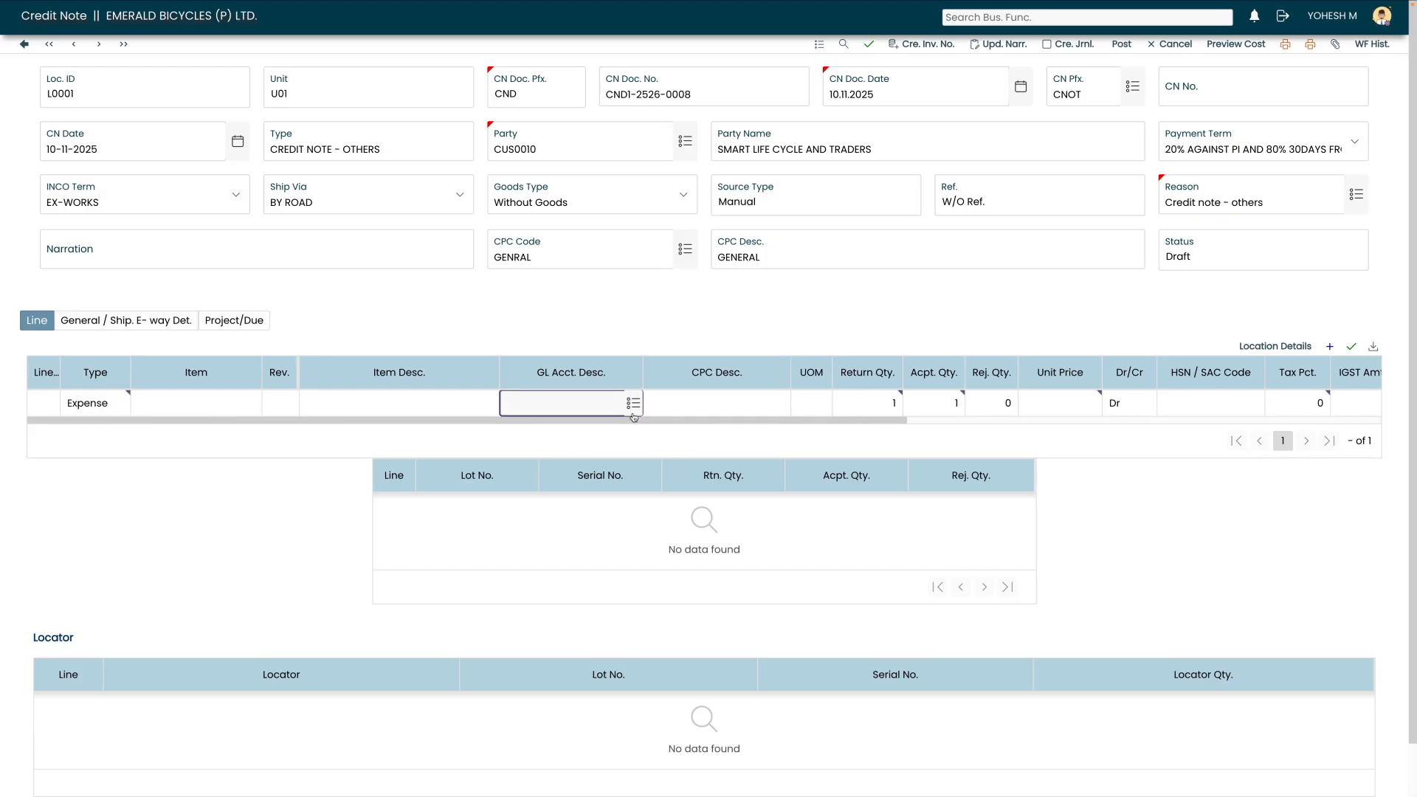
left_click(633, 403)
type("adv")
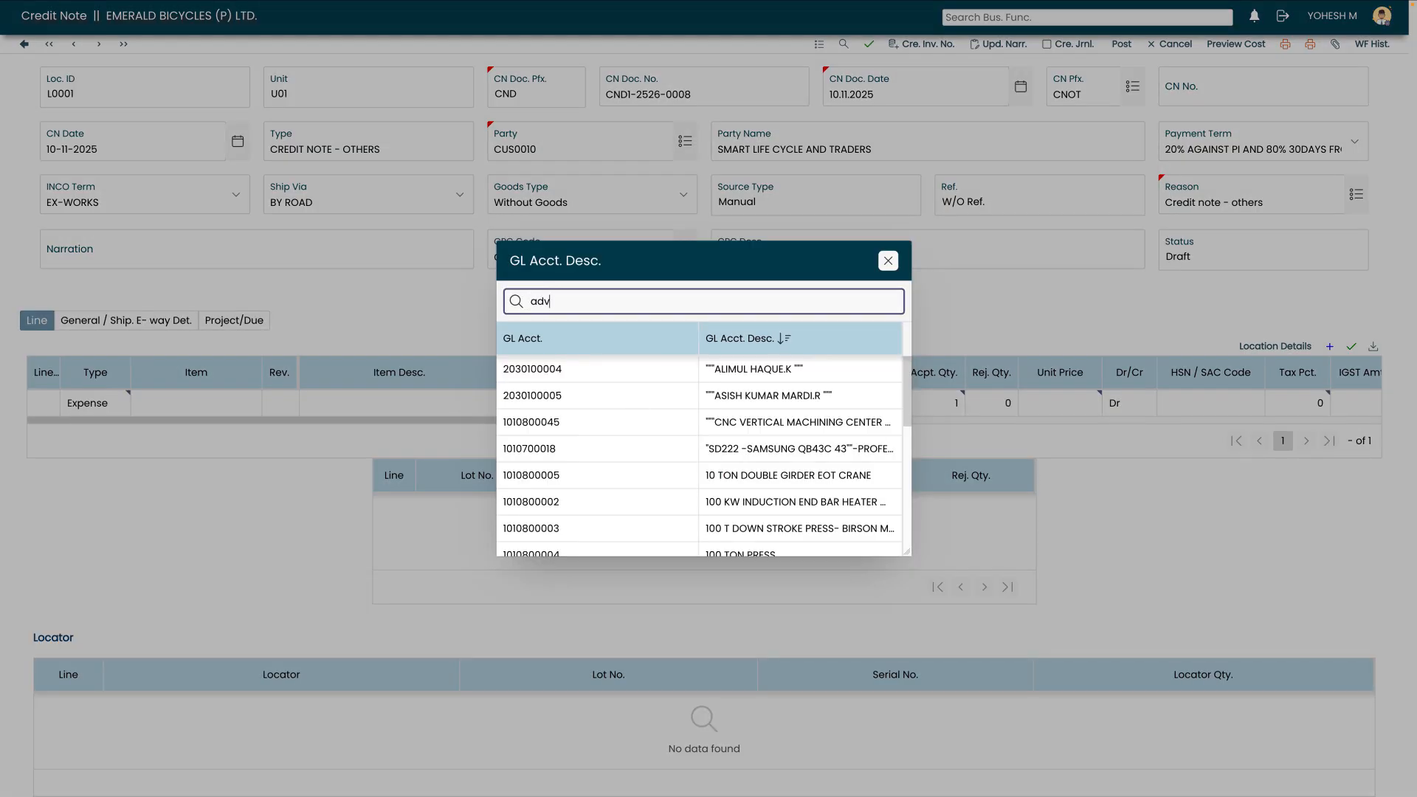
left_click(771, 422)
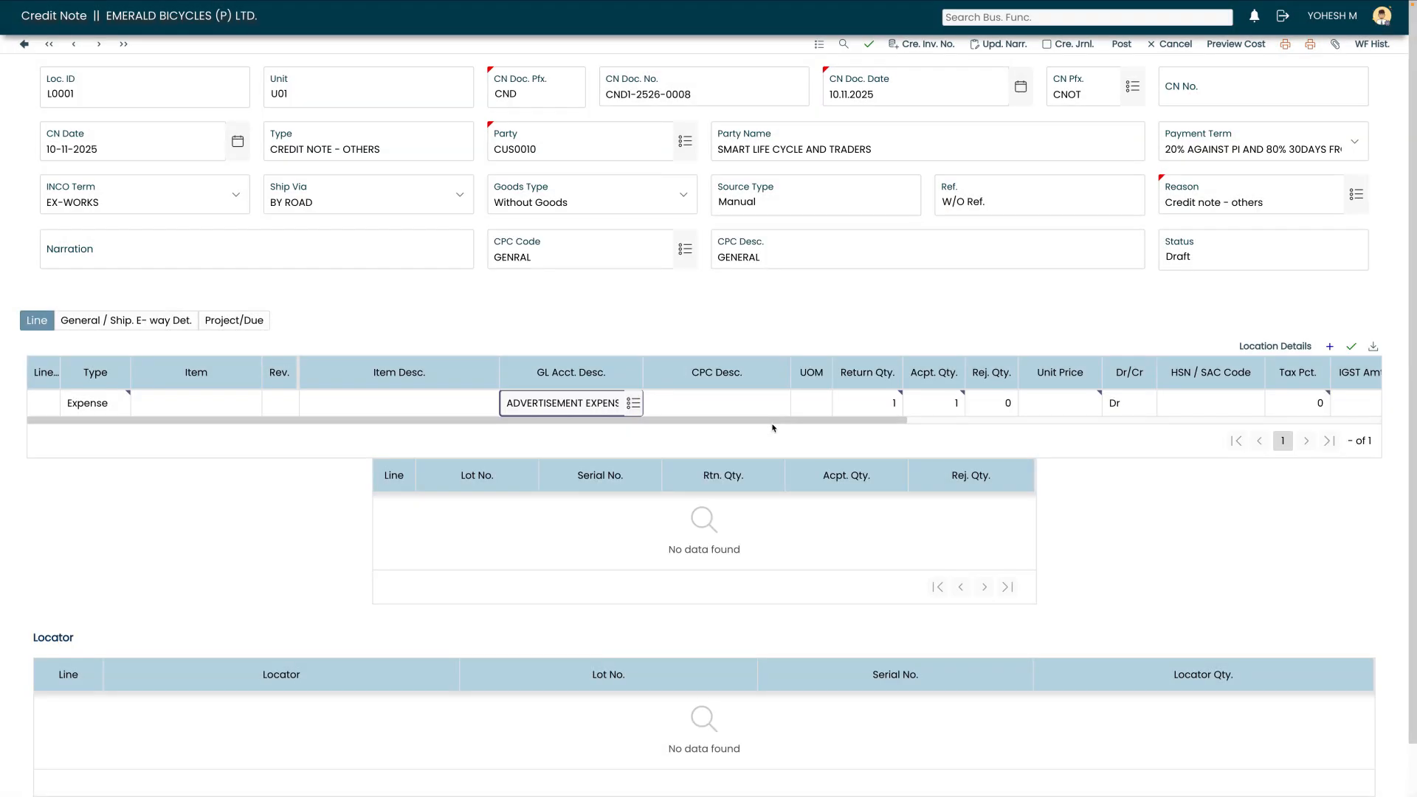
Set the expense line's CPC description to GENERAL.
left_click(784, 412)
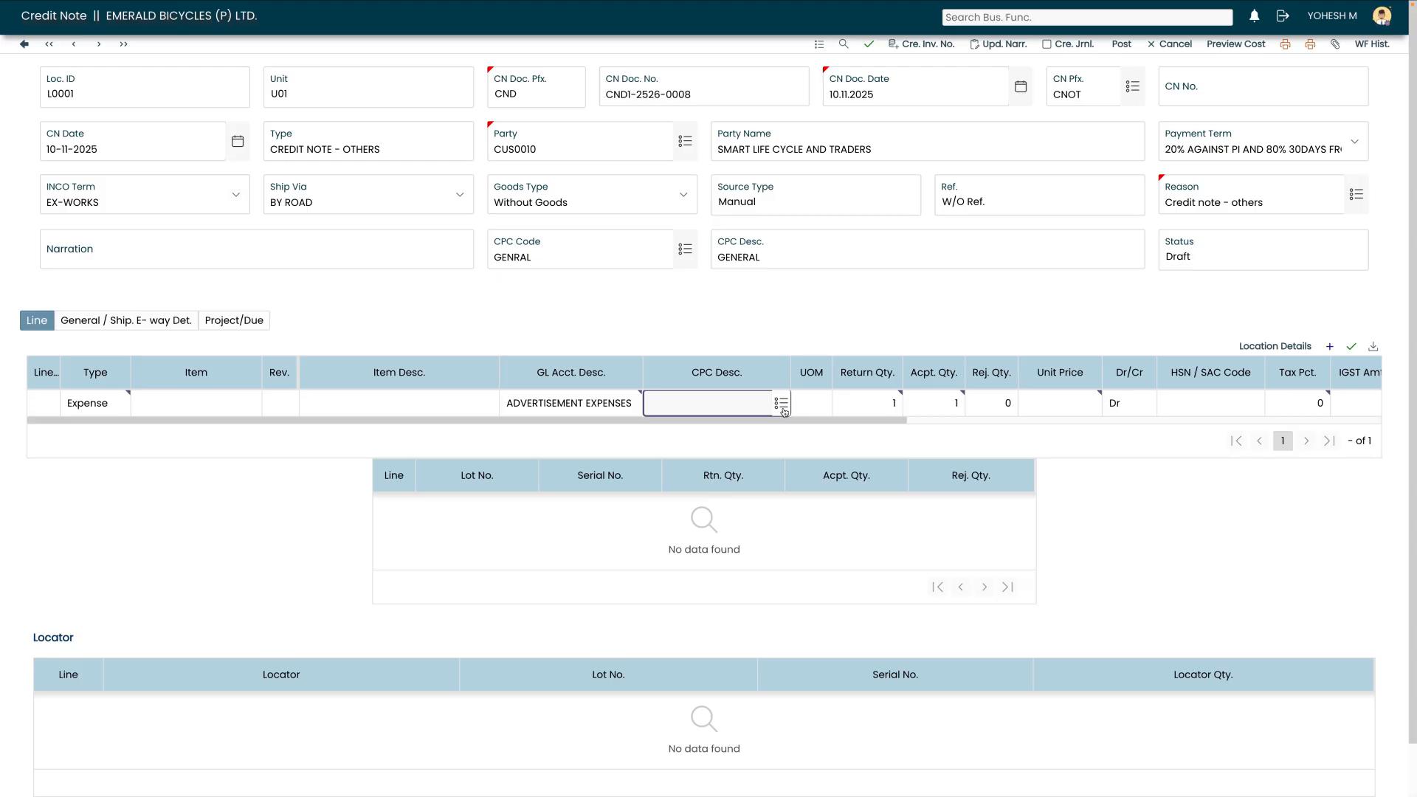
left_click(784, 410)
left_click(679, 377)
Set the expense line's unit price to 8000, keeping the return and accepted quantities at 1.
key("Tab")
key("Tab")
key("Tab")
key("Tab")
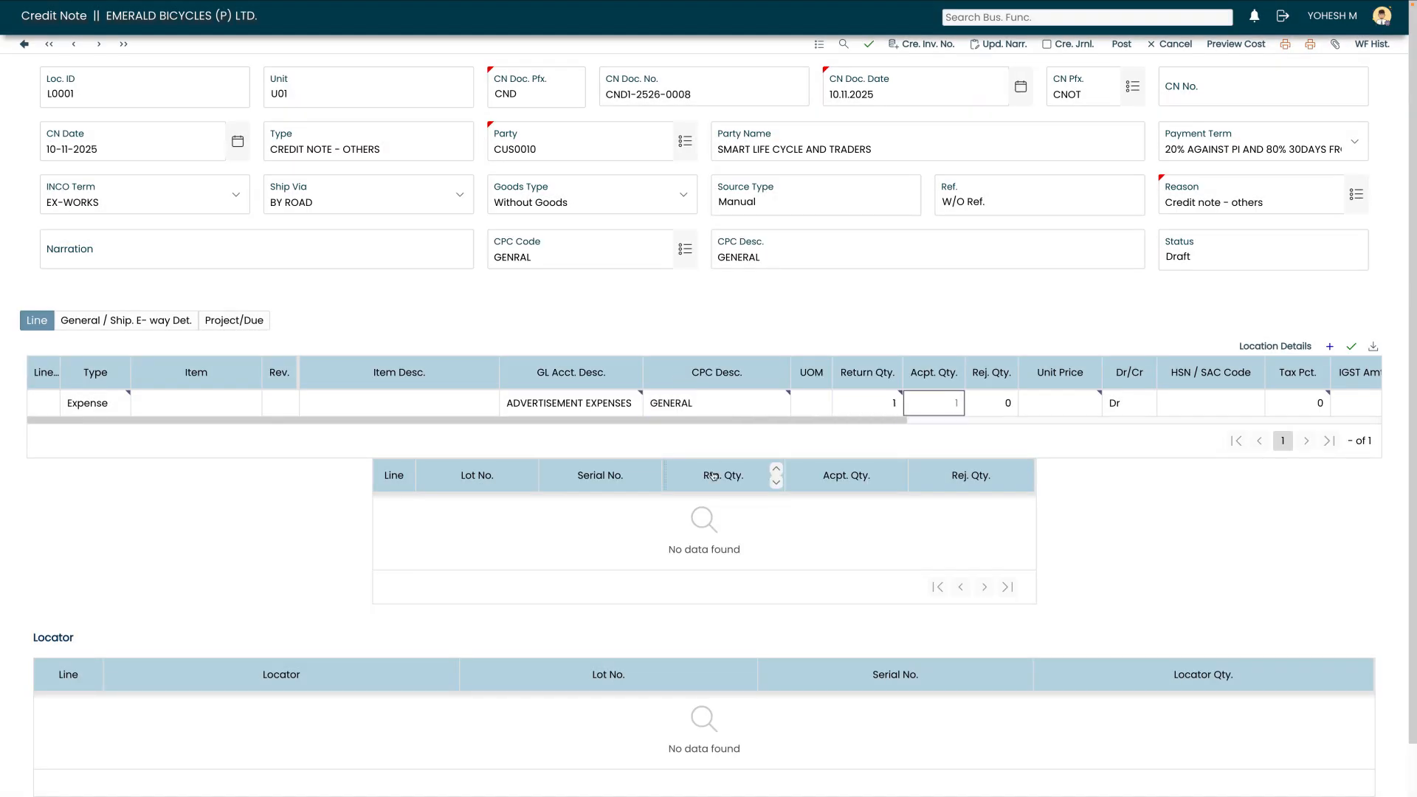
key("Tab")
type("89")
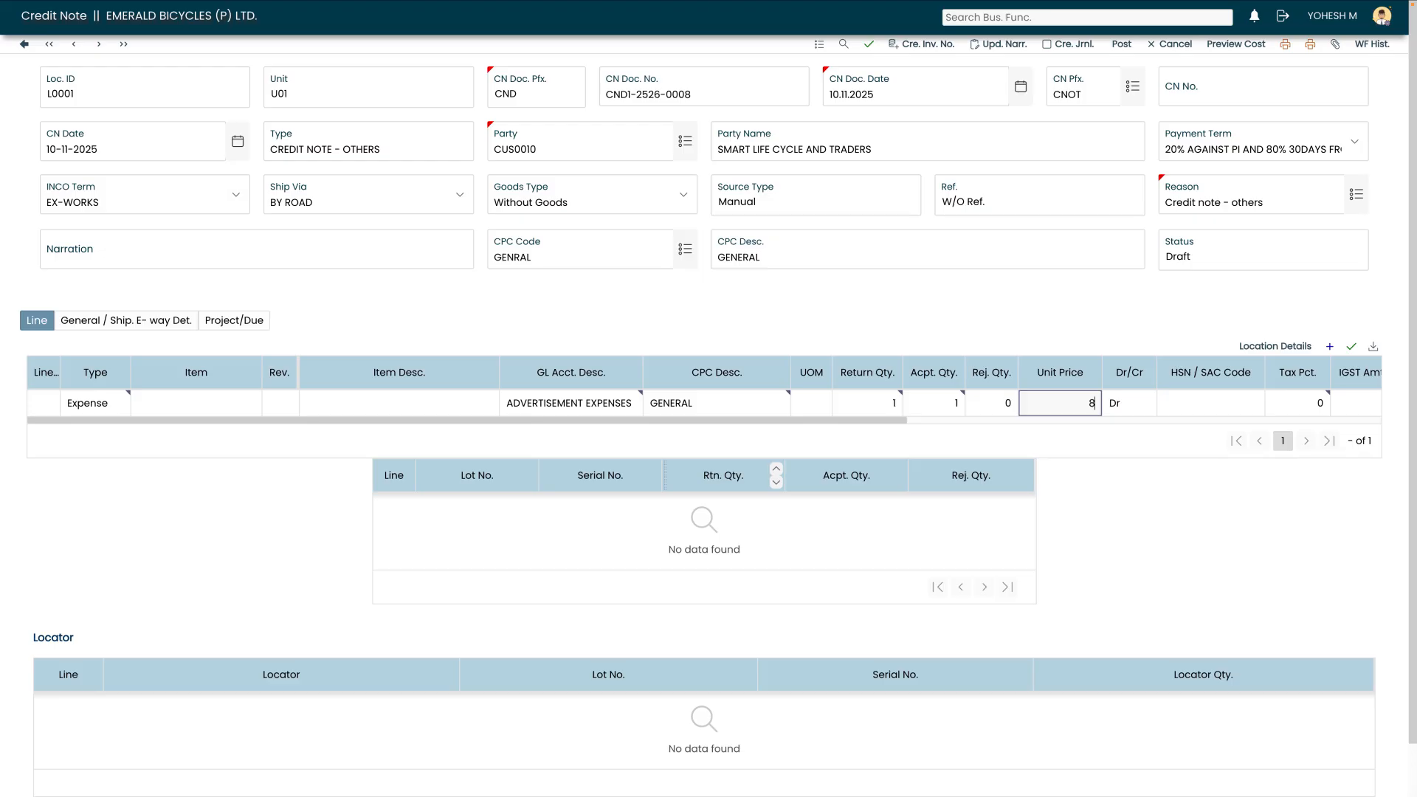
key("BackSpace")
type("000")
Assign HSN / SAC code 99854000 to the expense line and save the line.
key("Tab")
key("Tab")
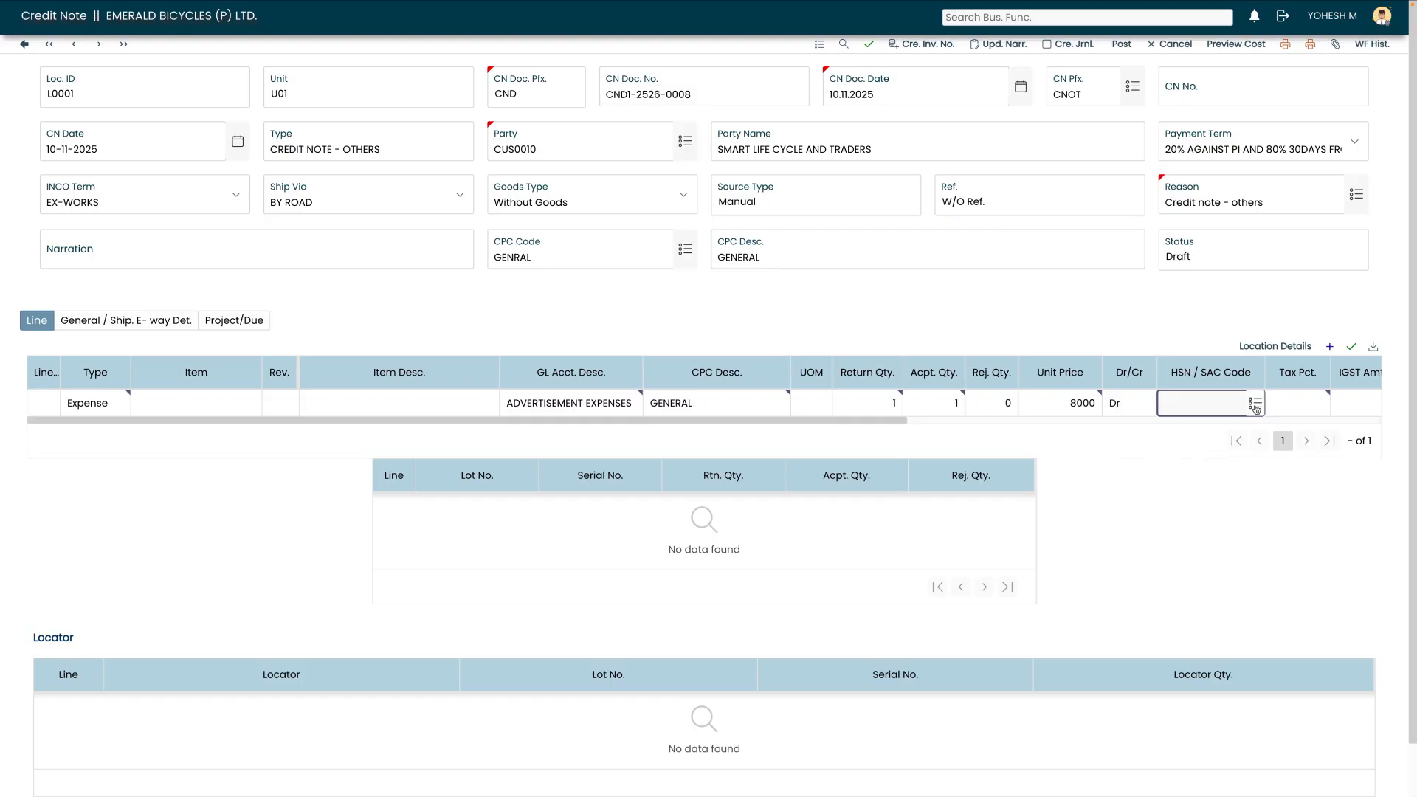
left_click(1256, 405)
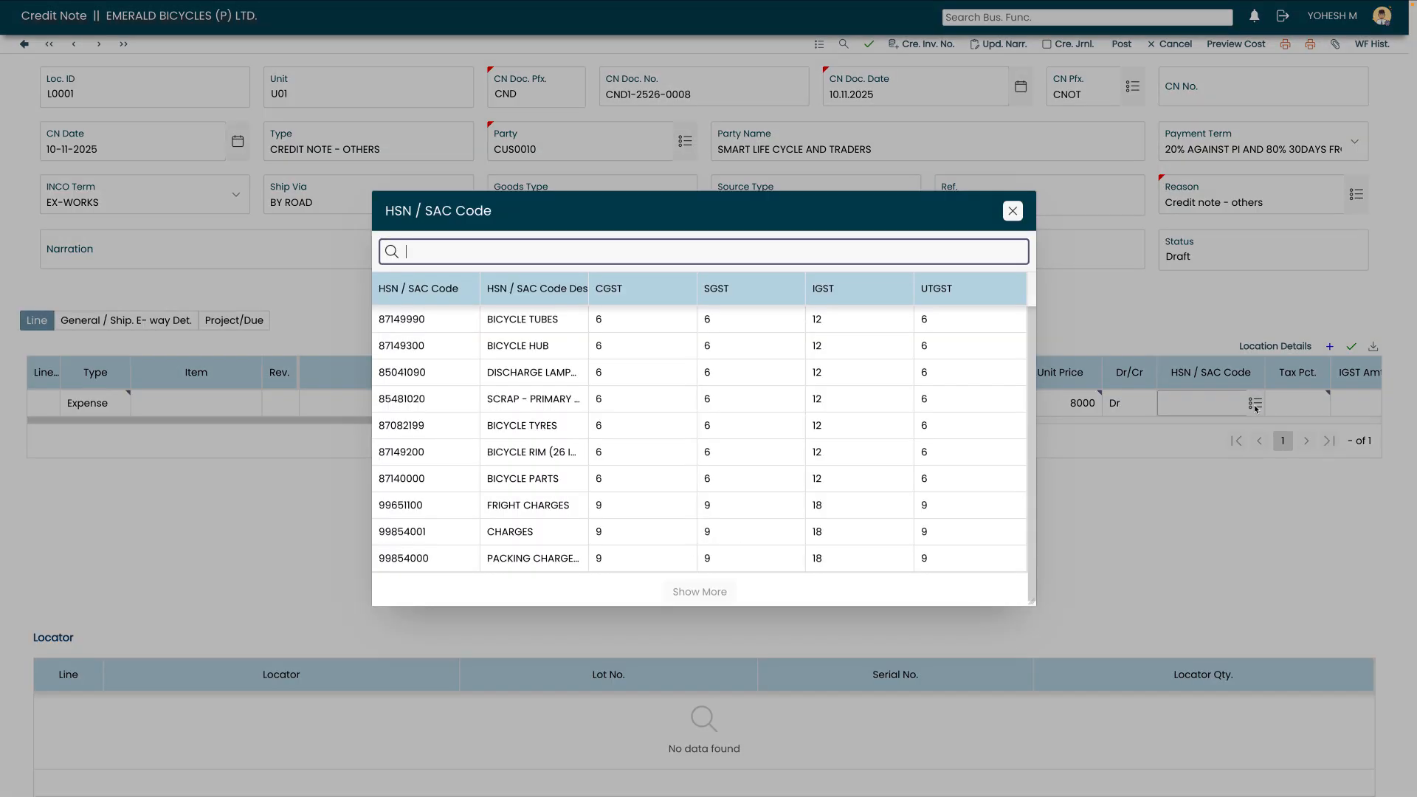
left_click(521, 560)
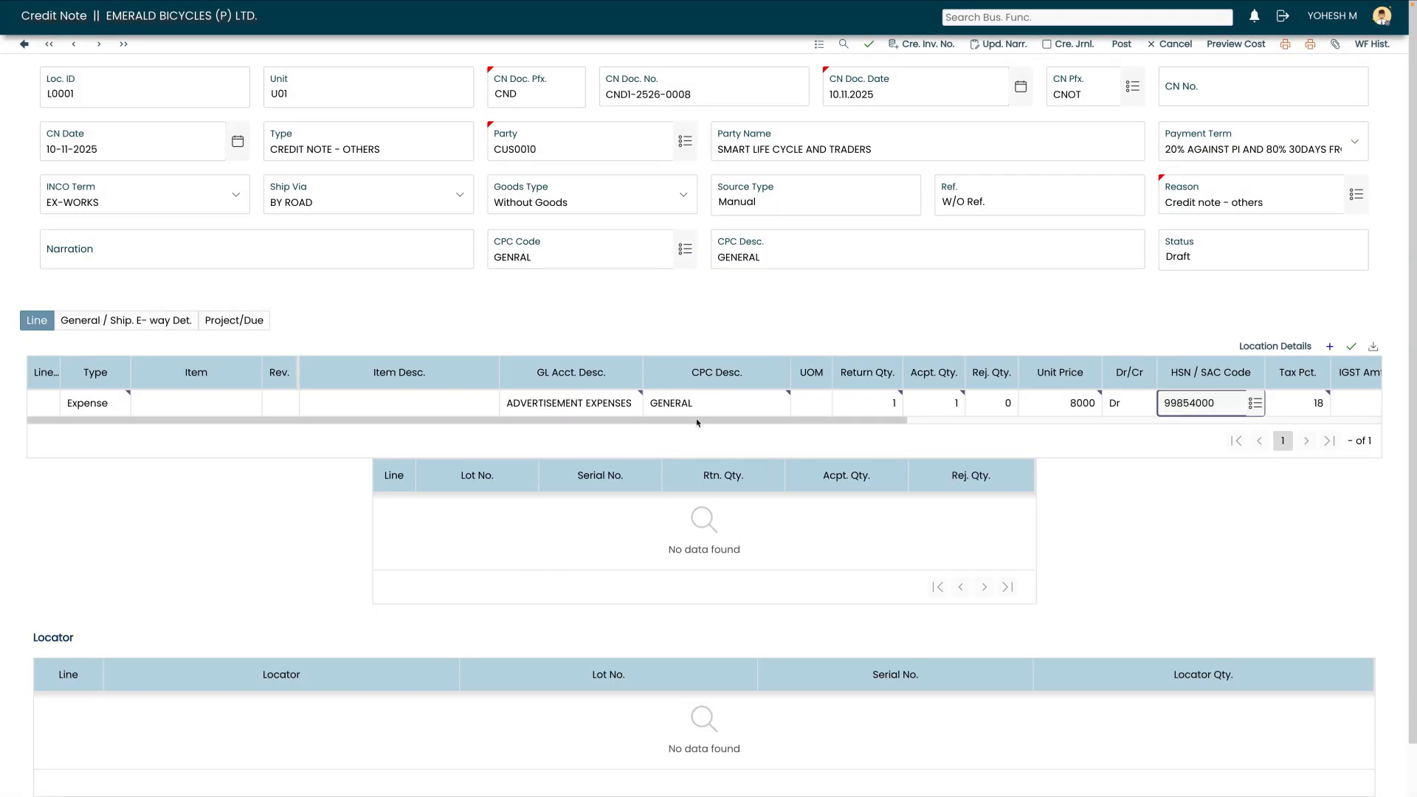
left_click_drag(701, 422, 753, 422)
key("Tab")
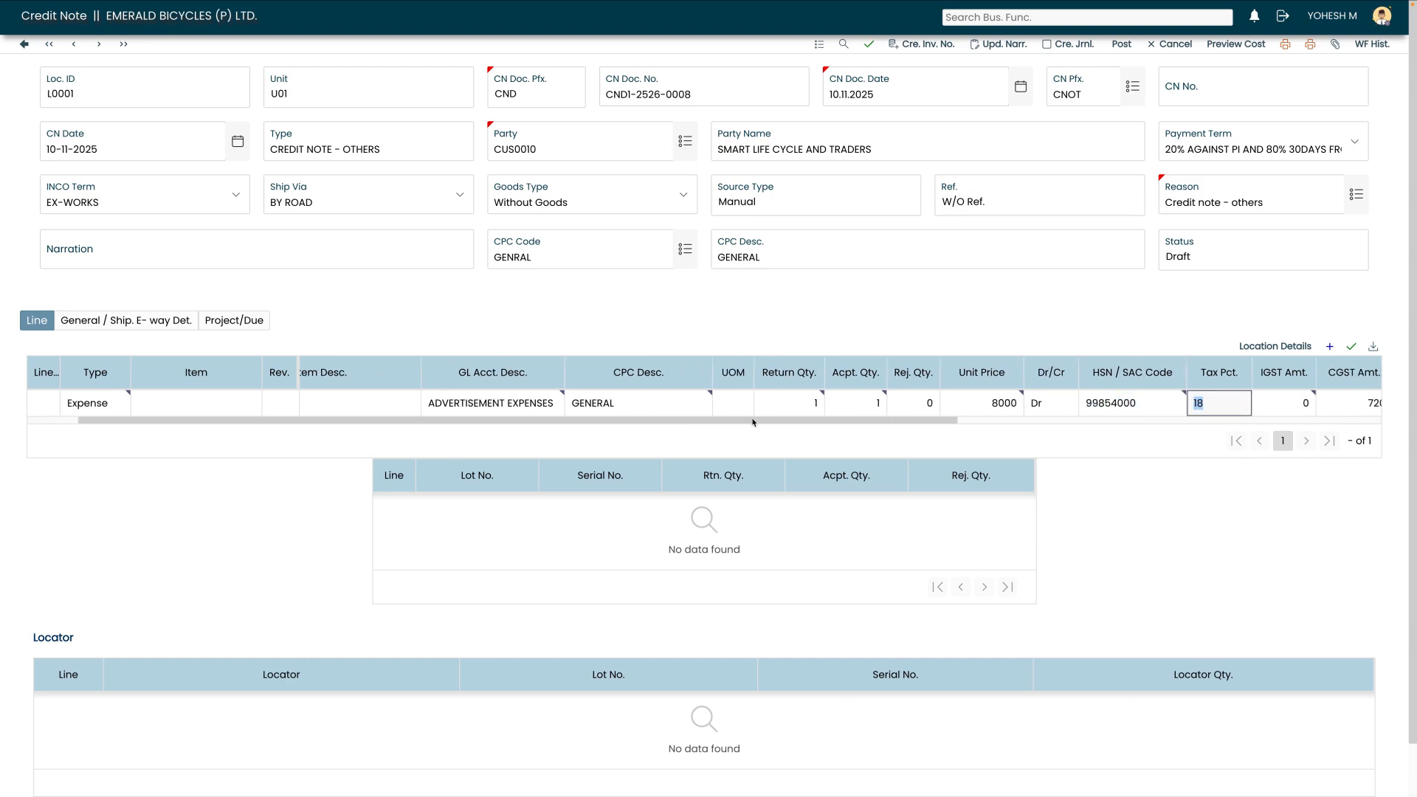
left_click_drag(817, 424, 965, 428)
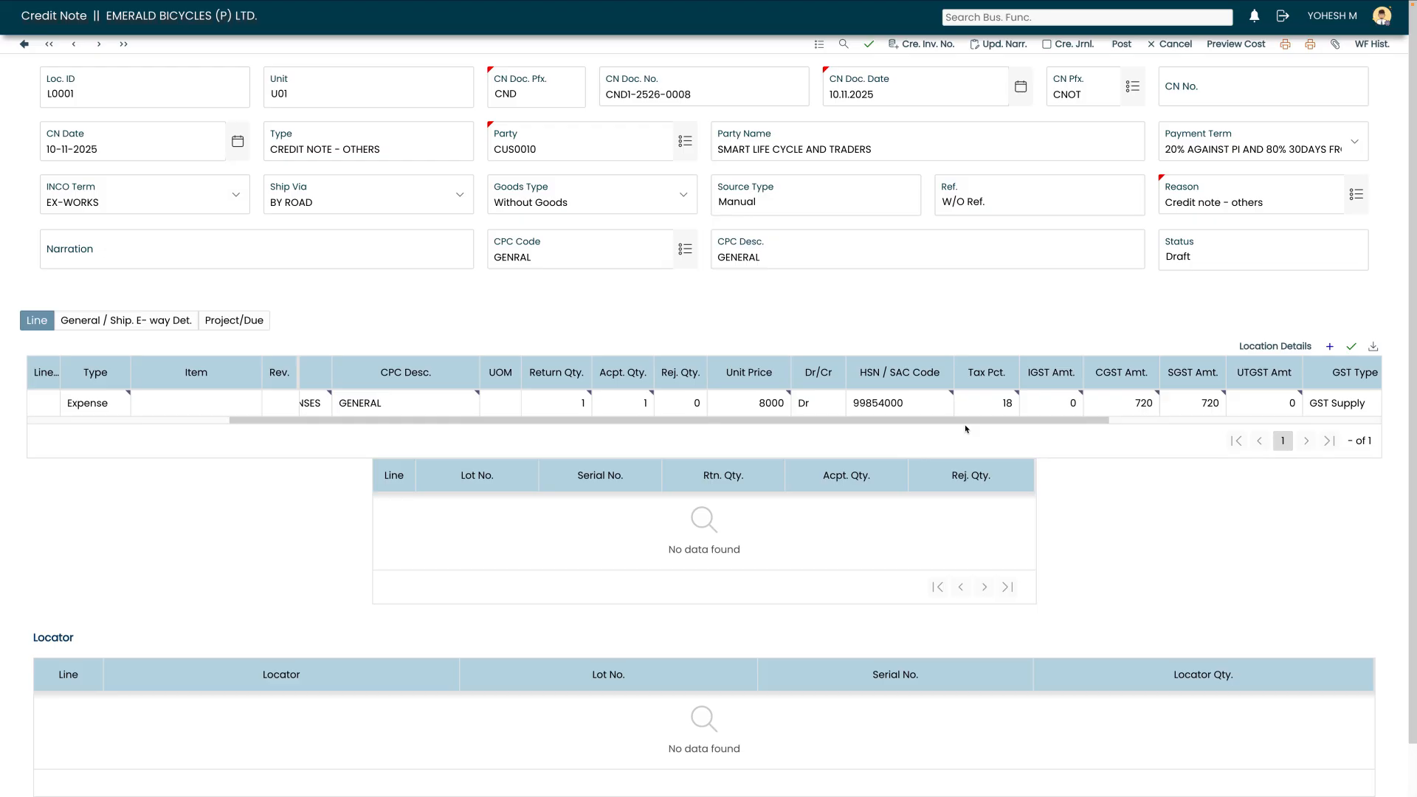
left_click(1355, 347)
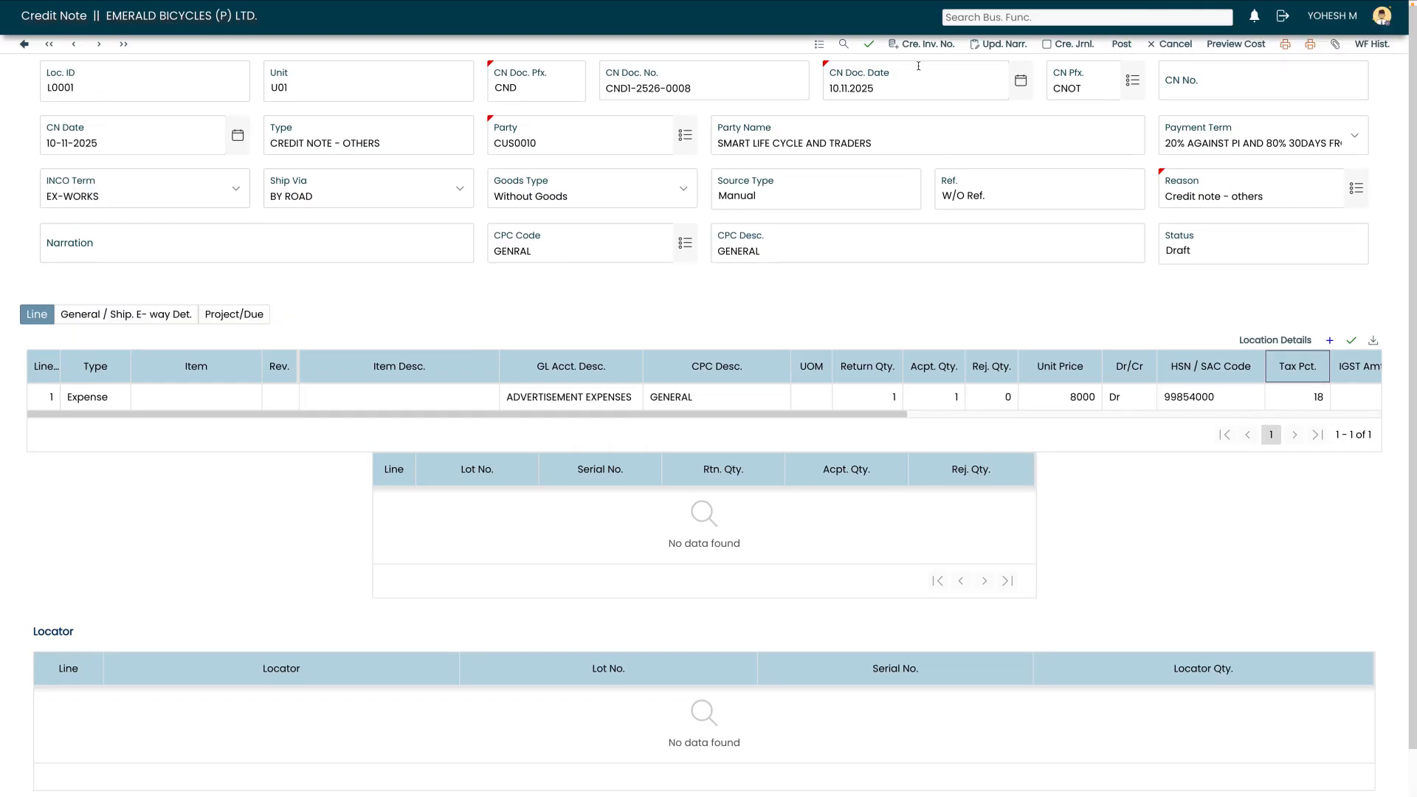
Generate the credit note's invoice number and update its narration automatically.
left_click(928, 44)
left_click(928, 44)
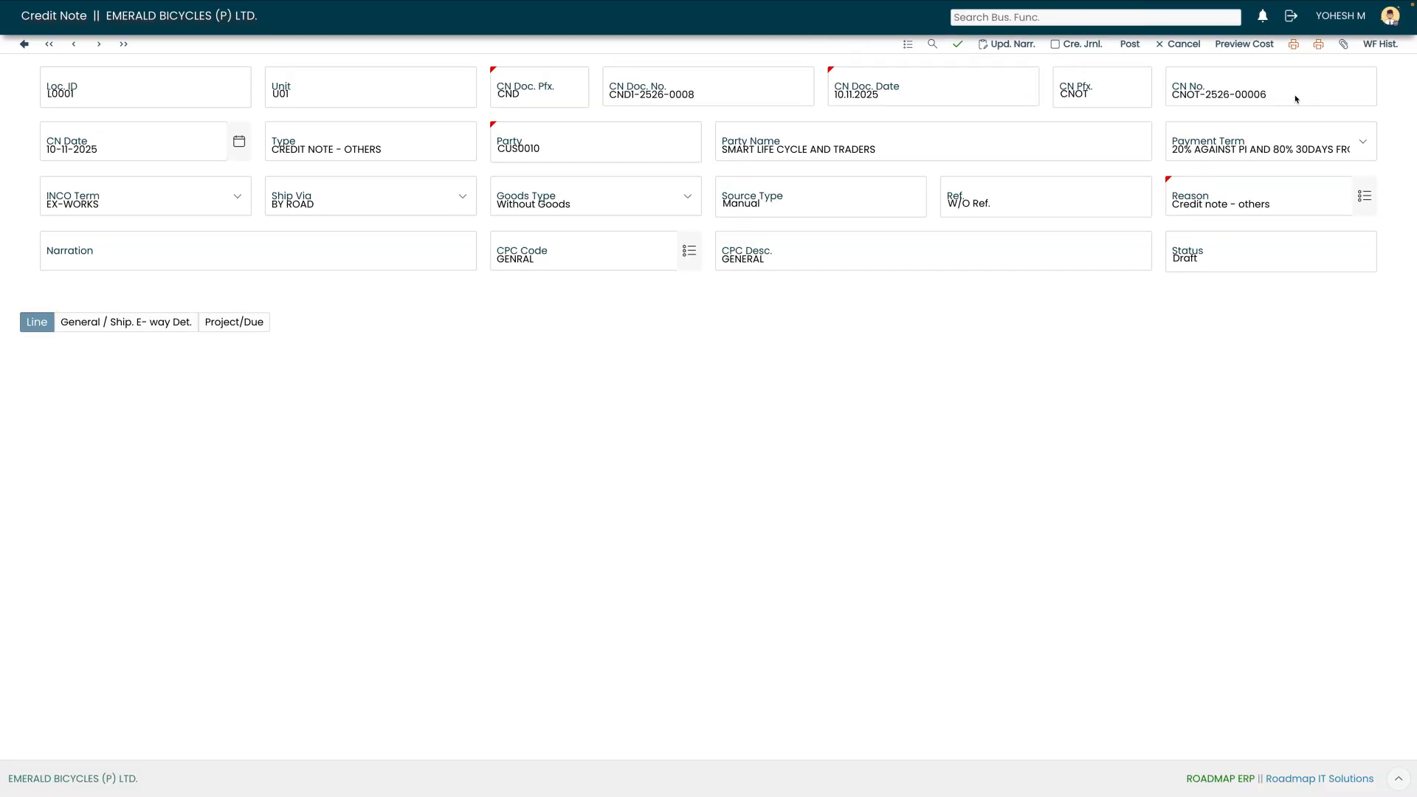
left_click(1008, 46)
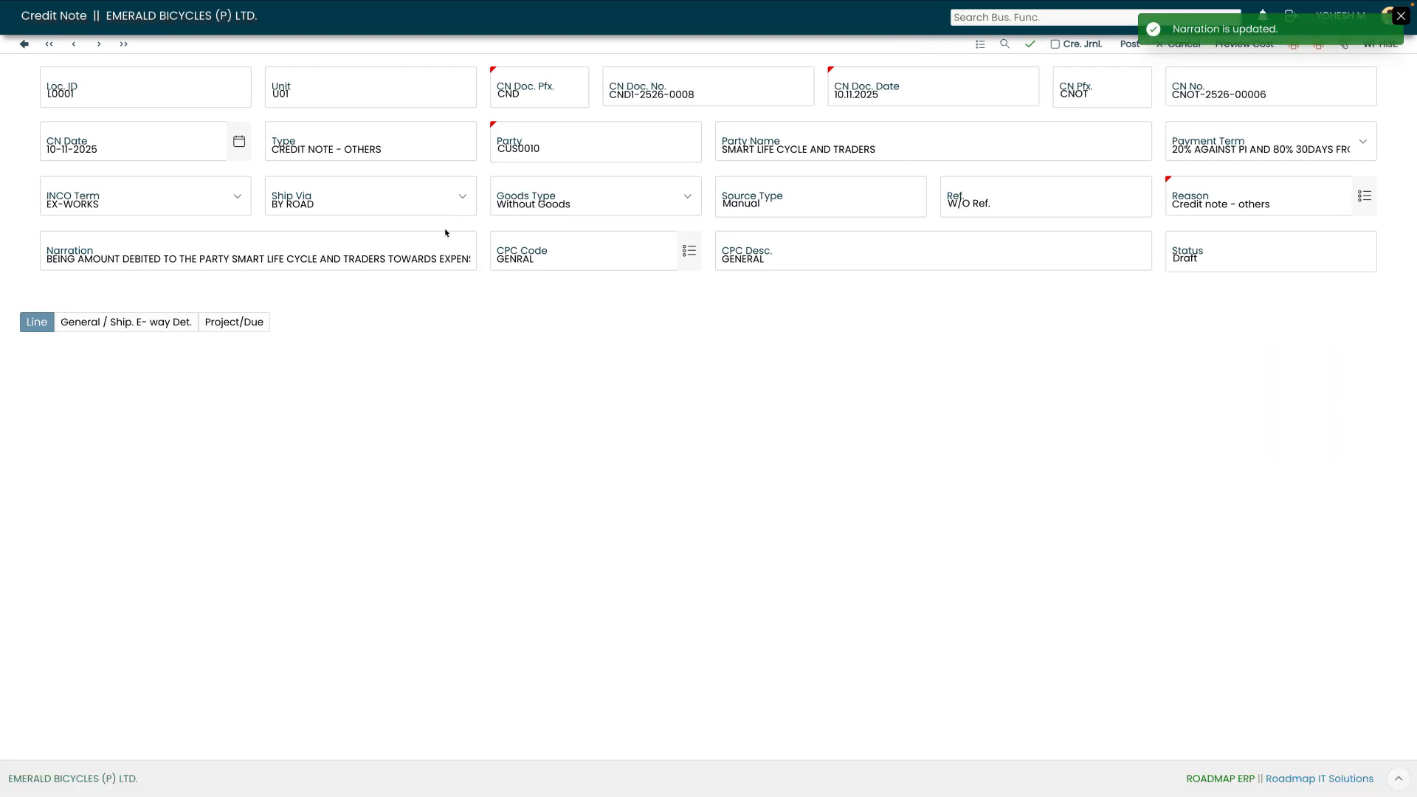
left_click(306, 258)
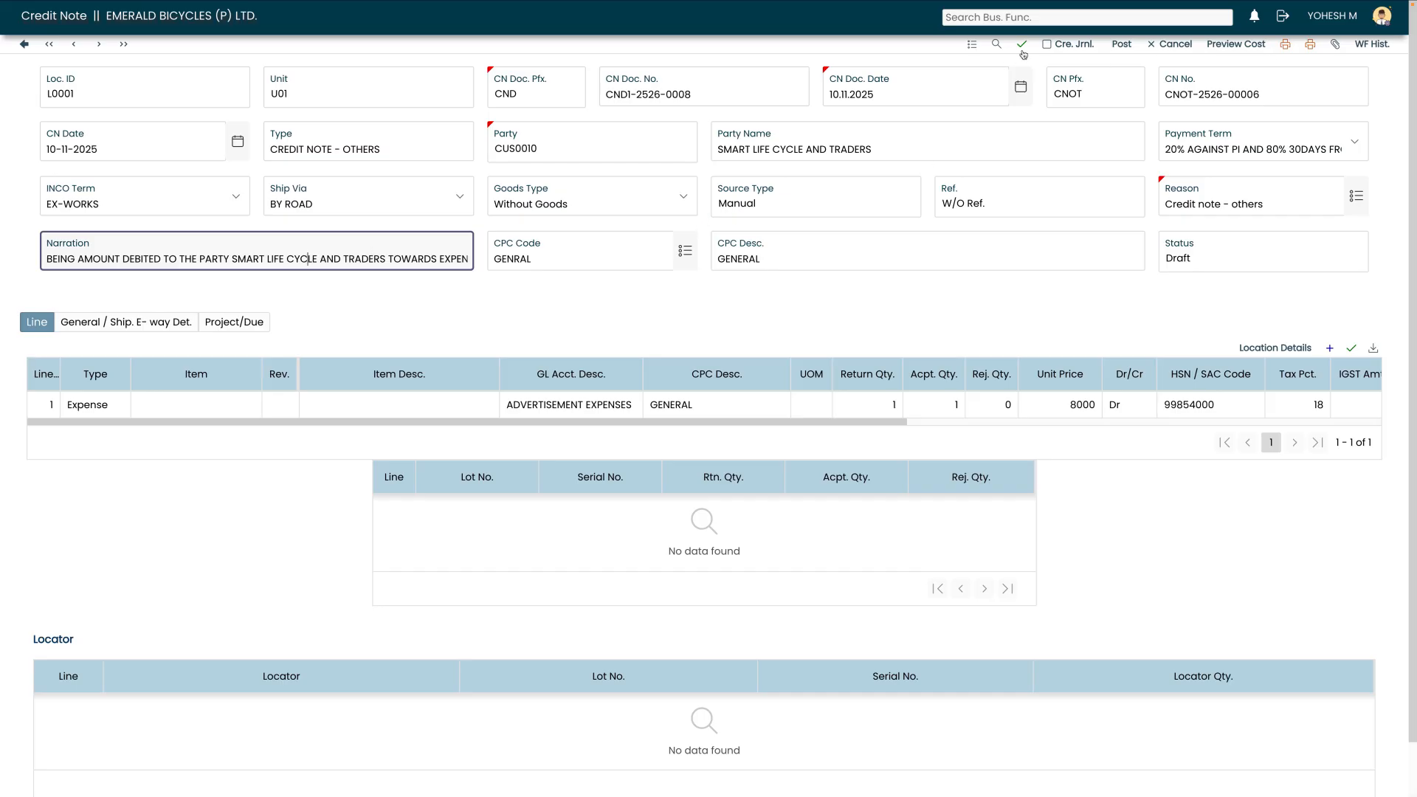
Create the credit note's journal and review the journal summary.
left_click(1045, 47)
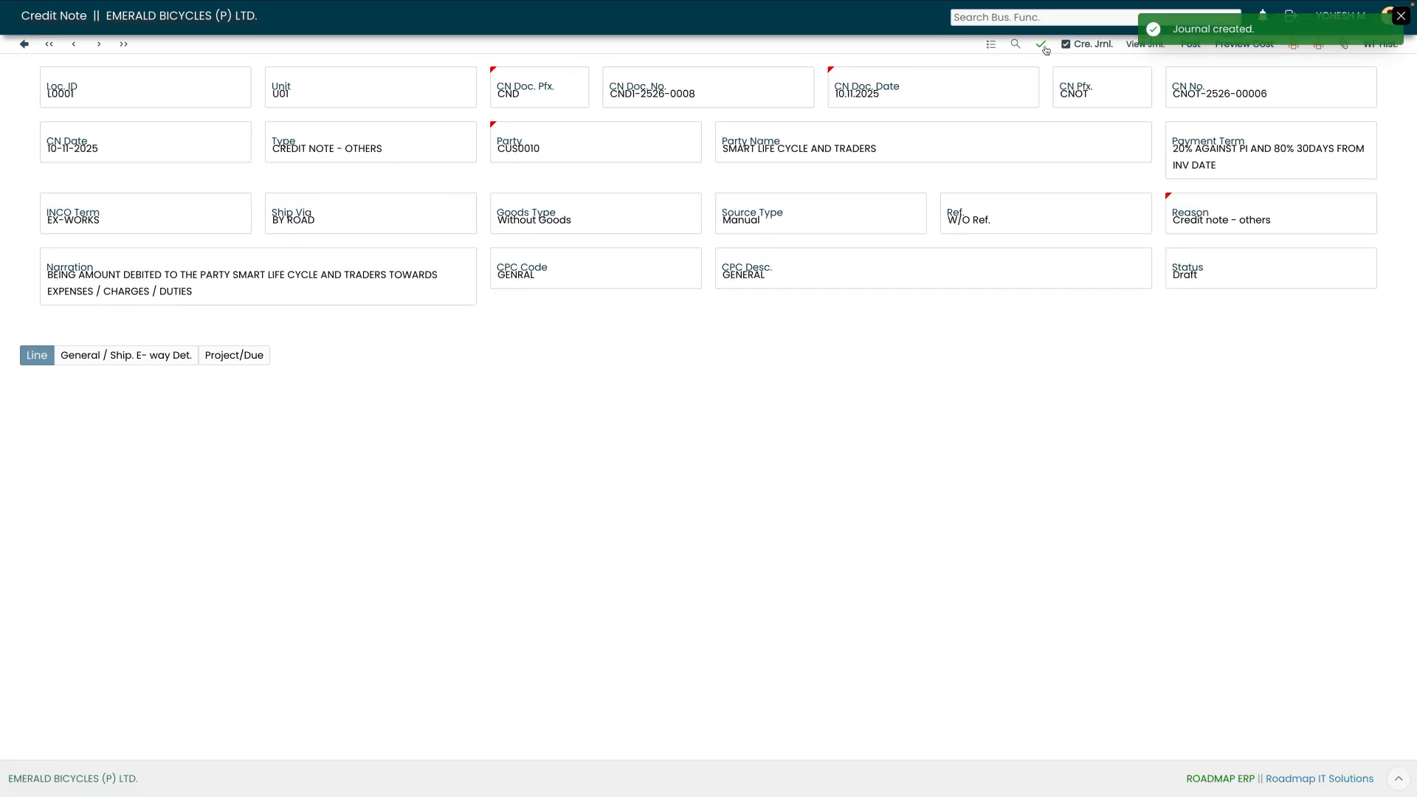
left_click(1399, 18)
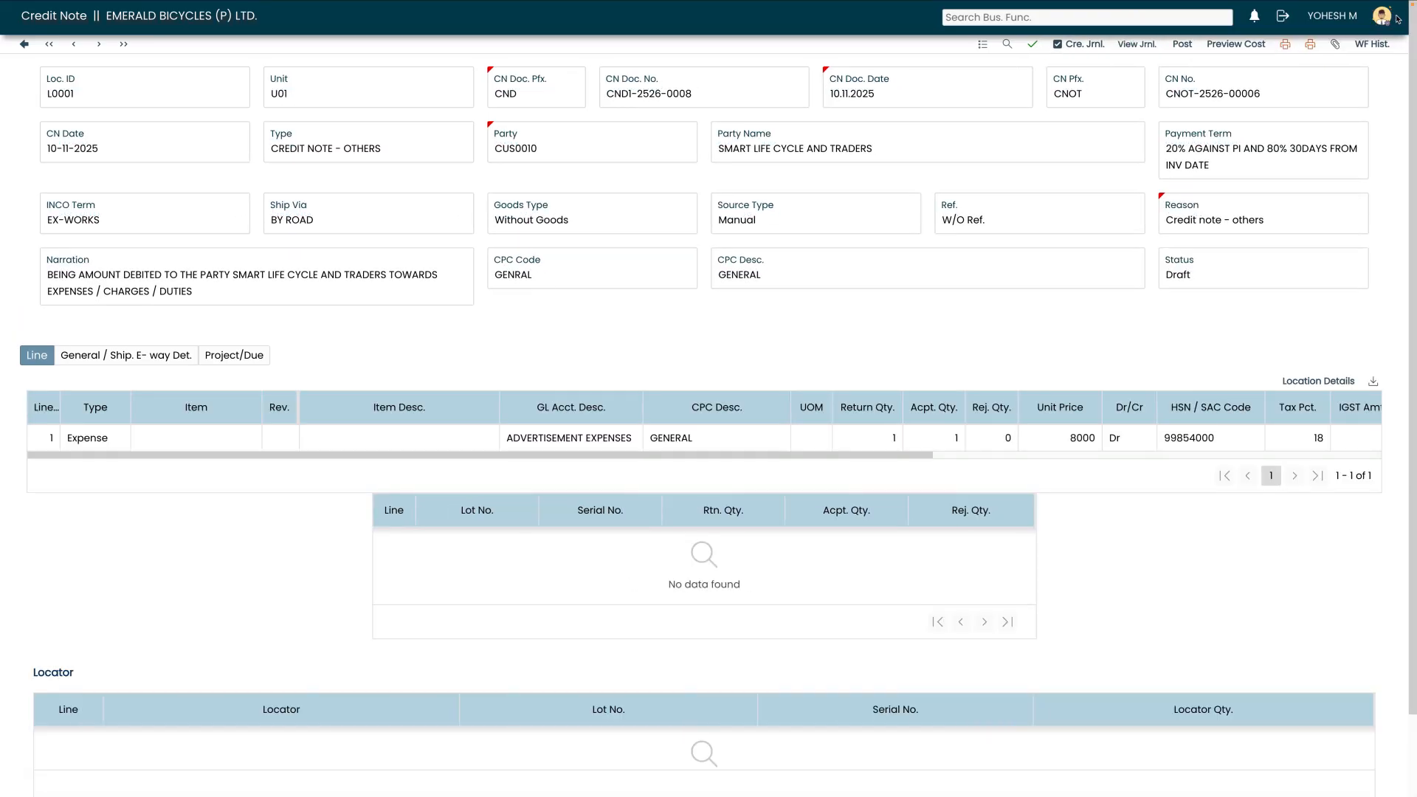
left_click(1140, 46)
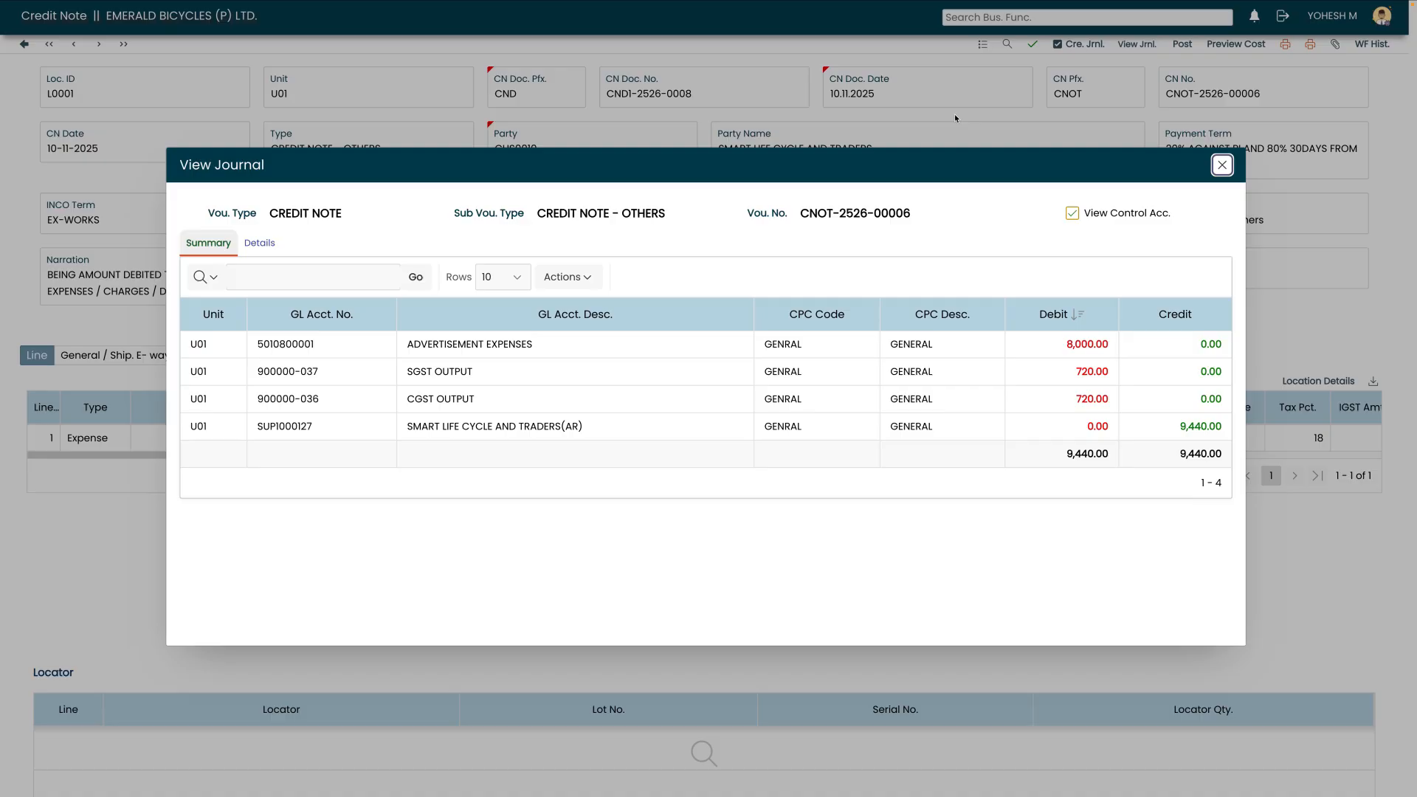
left_click(1217, 170)
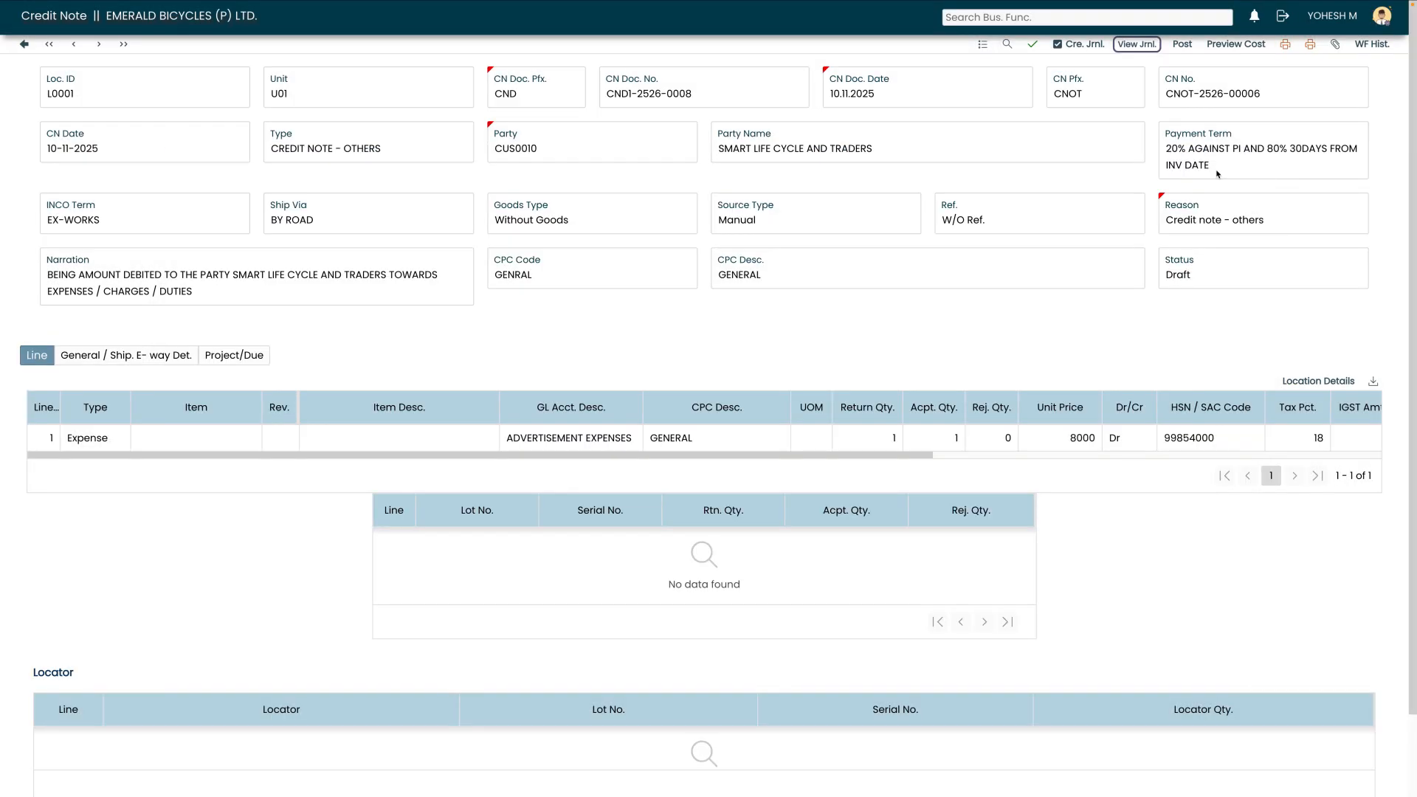
Post the credit note and forward it for review with MEDIUM priority and the message FORWARD FOR REVIEW.
left_click(1182, 45)
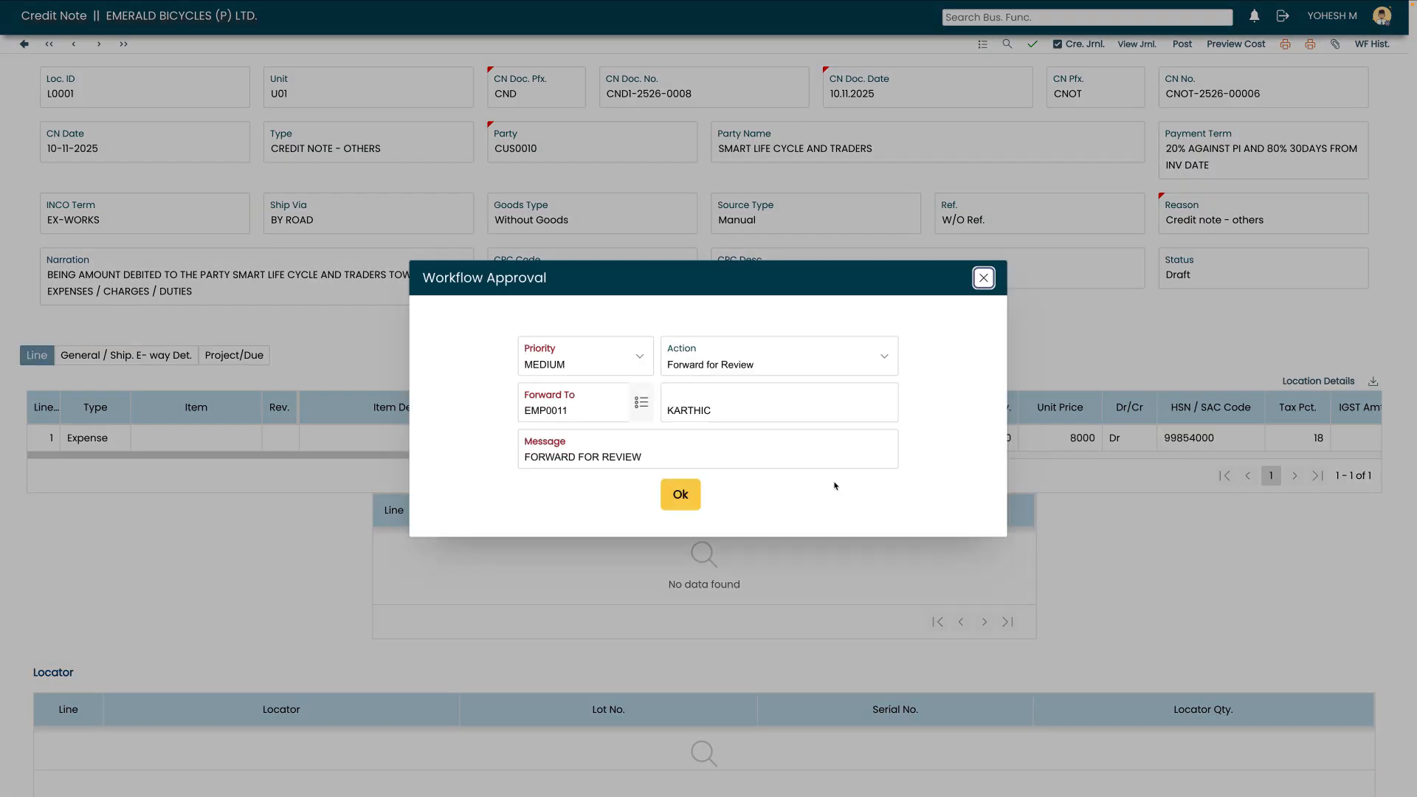
left_click(680, 495)
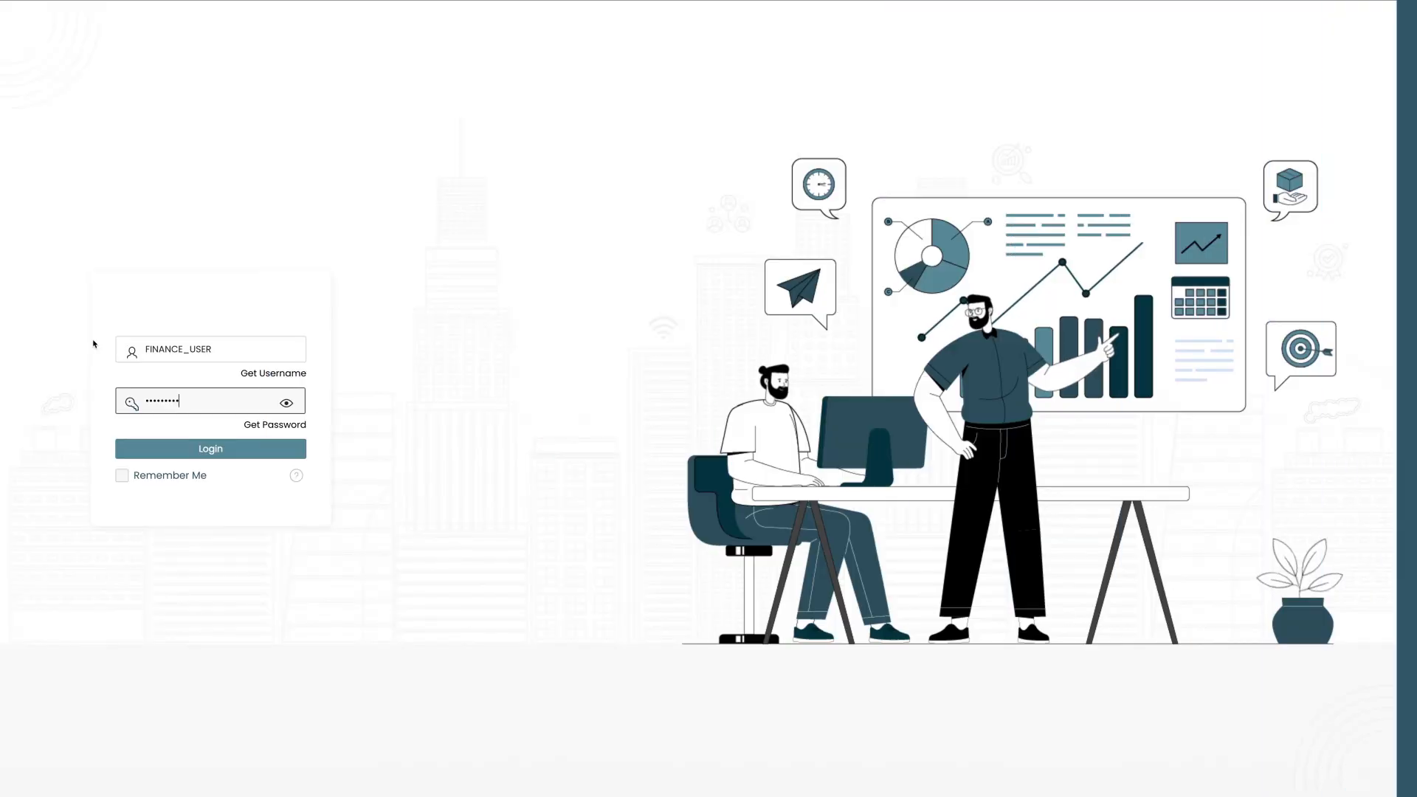
Log in as FINANCE_SUP, entering the account password.
key("ctrl+a")
type("FINANC")
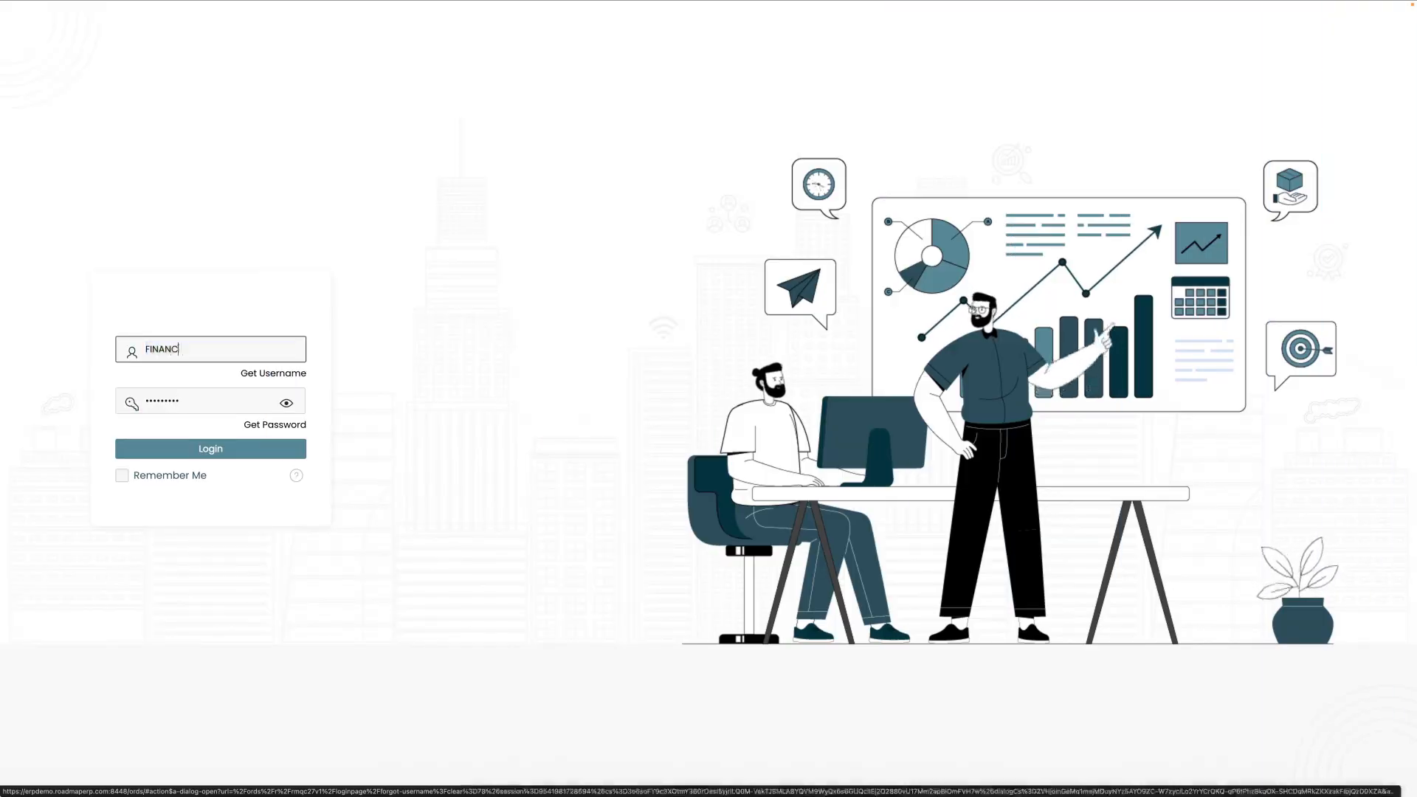
type("E_SUP")
key("Tab")
type("•••••••••")
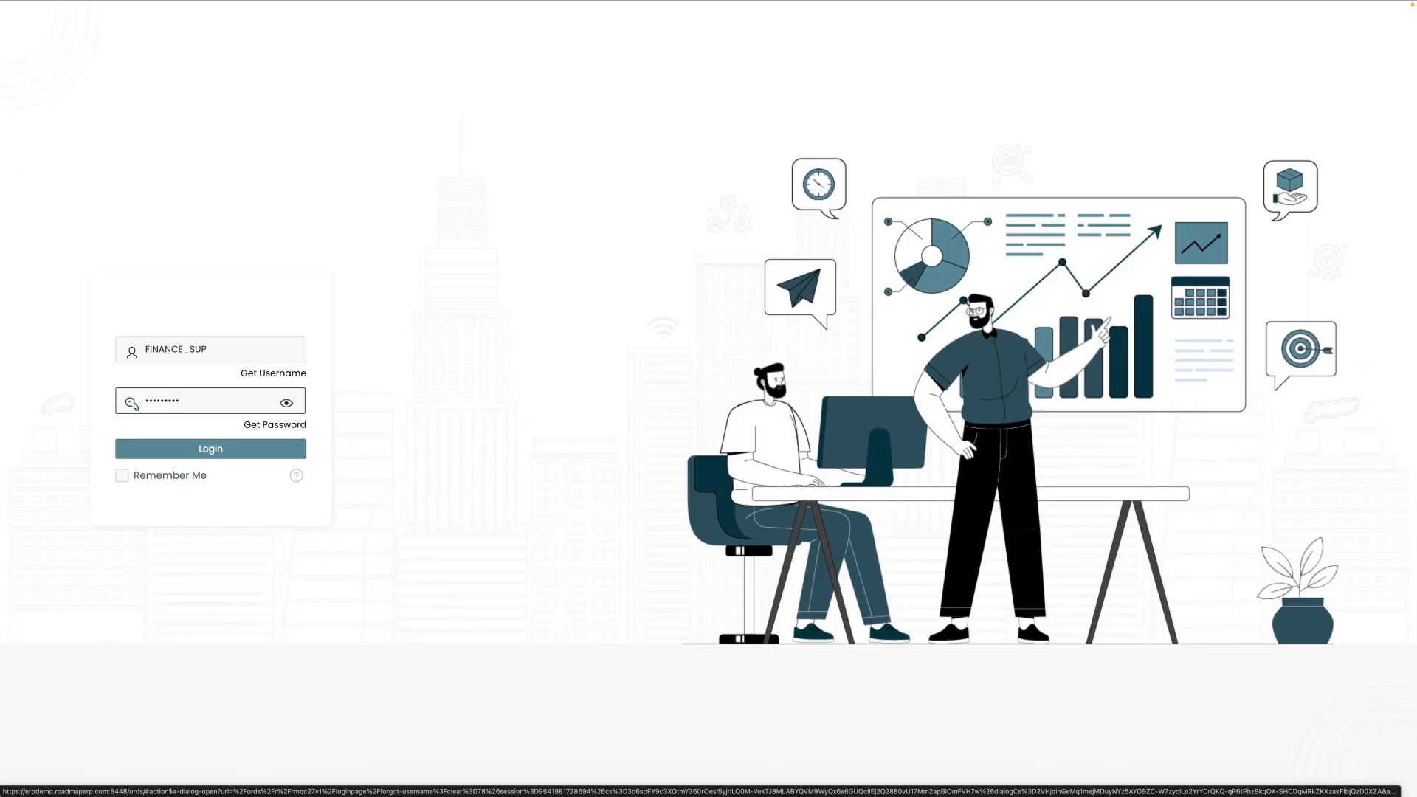
left_click(235, 450)
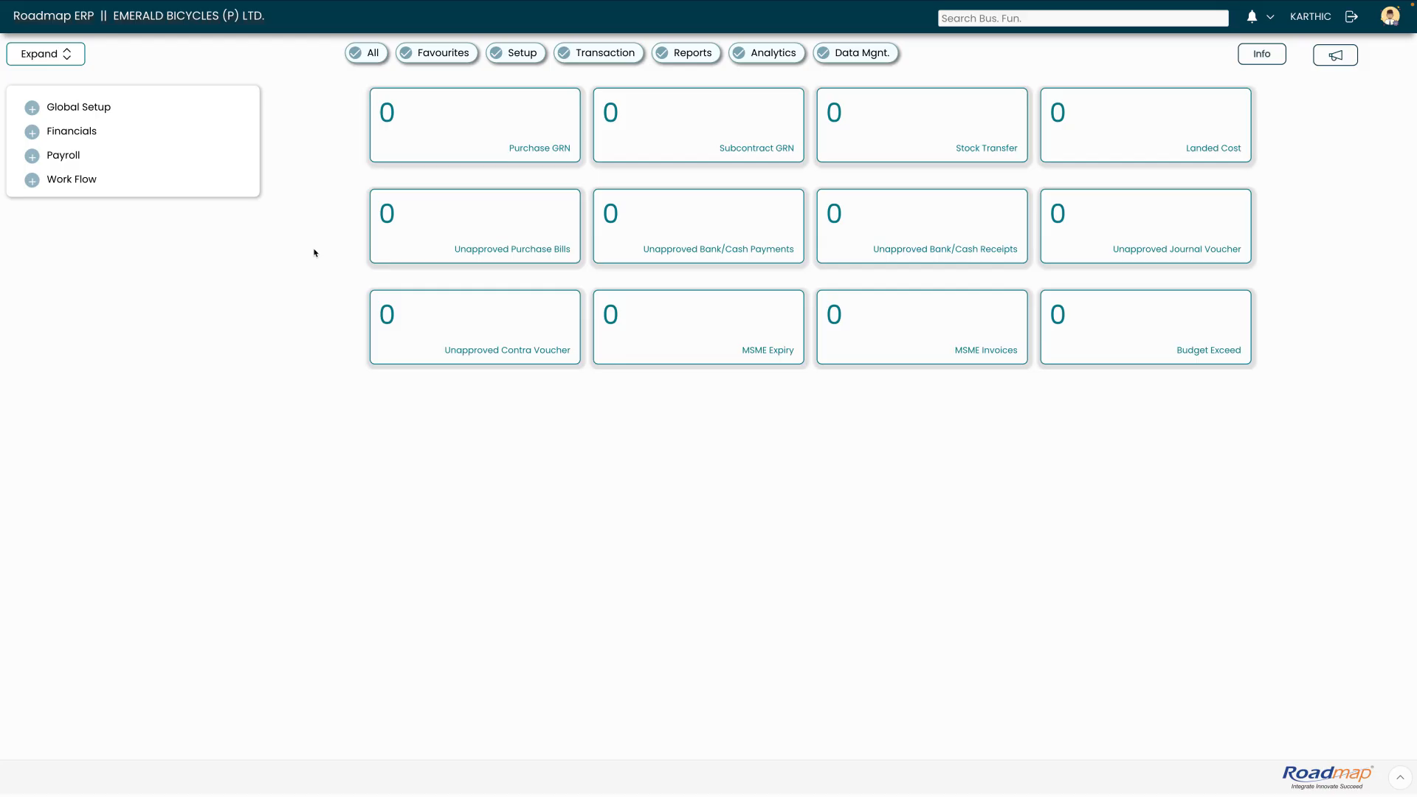
From the pending approvals, forward credit note CND1-2526-0008 to the next approver with the message FOR APPROVE.
left_click(1270, 17)
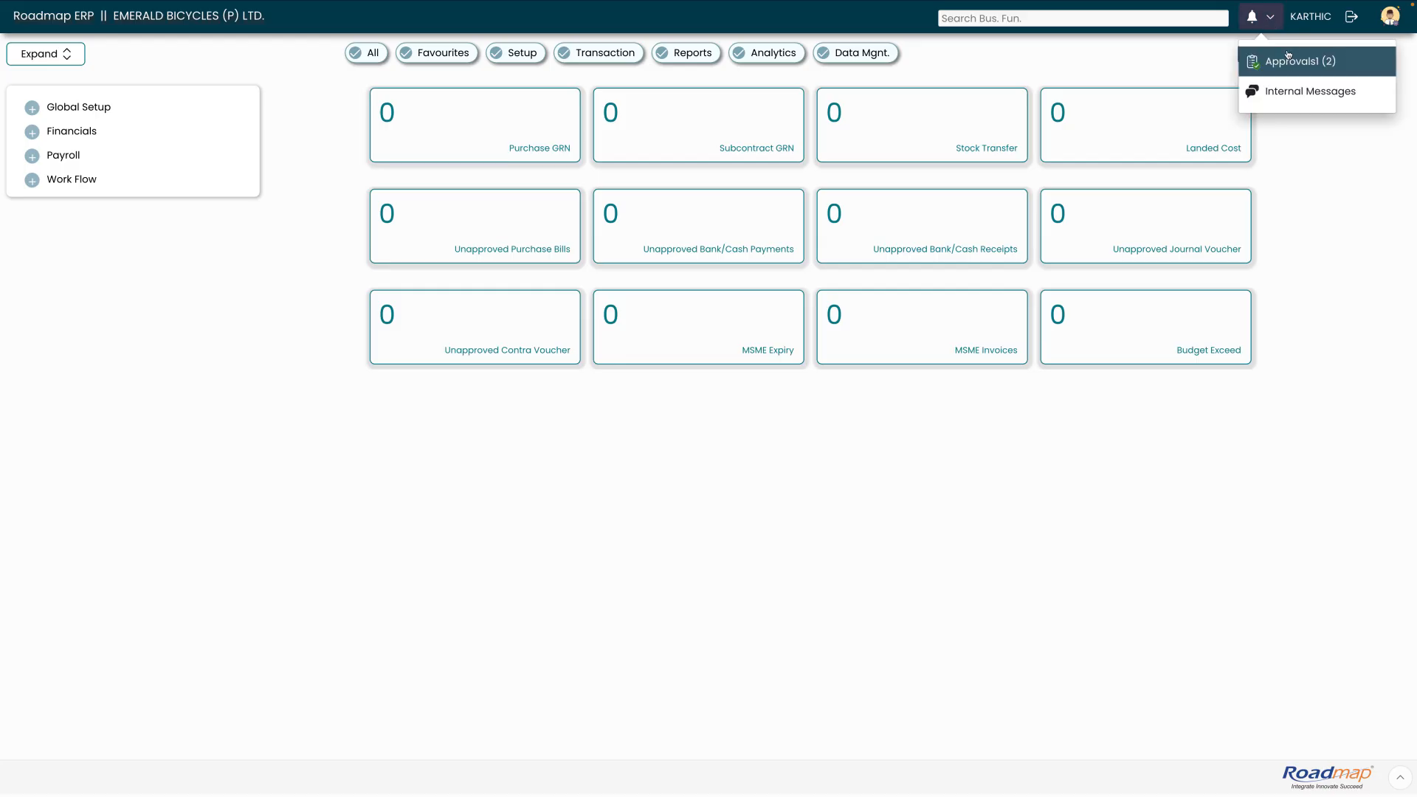
left_click(1289, 62)
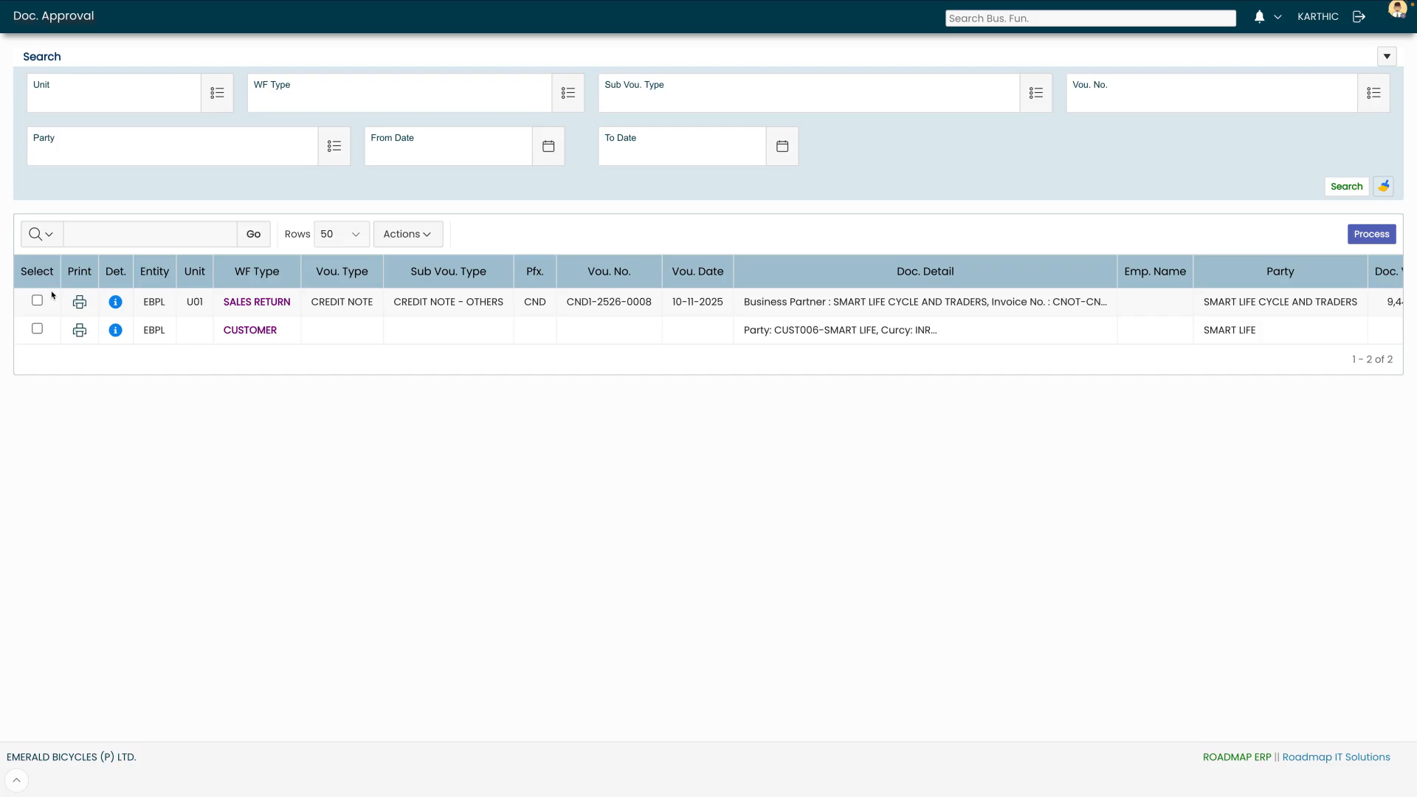
left_click(37, 300)
left_click(1379, 240)
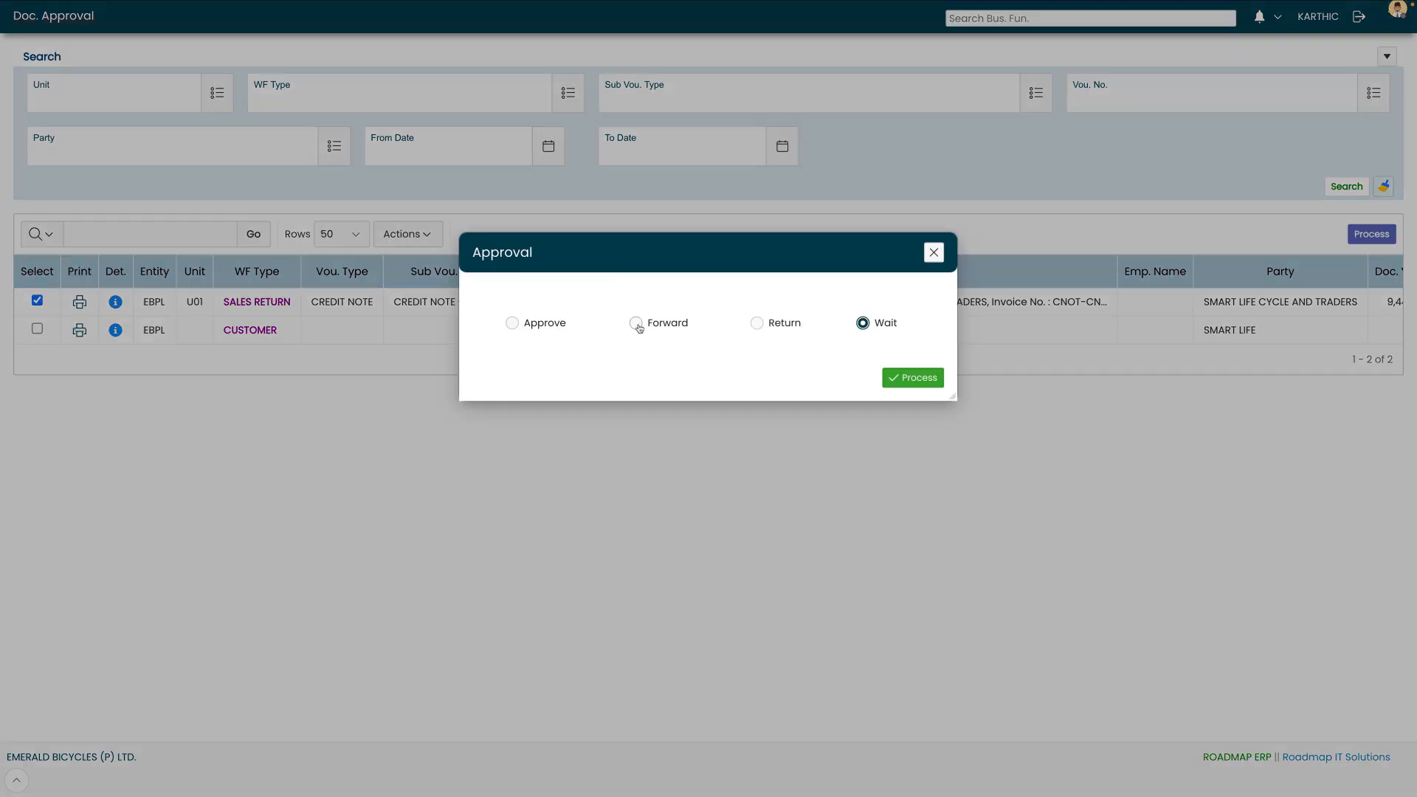
left_click(638, 325)
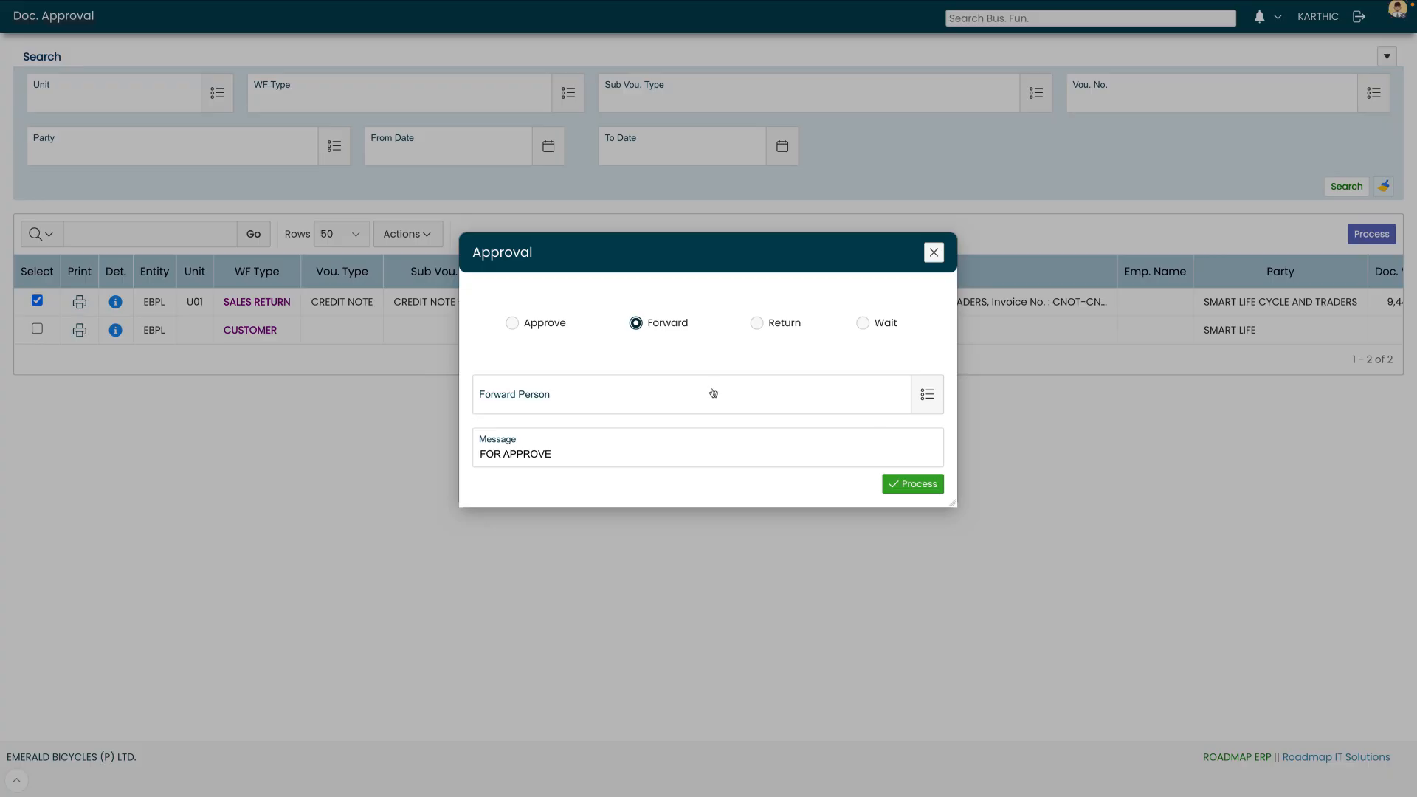
left_click(927, 403)
left_click(580, 374)
left_click(899, 487)
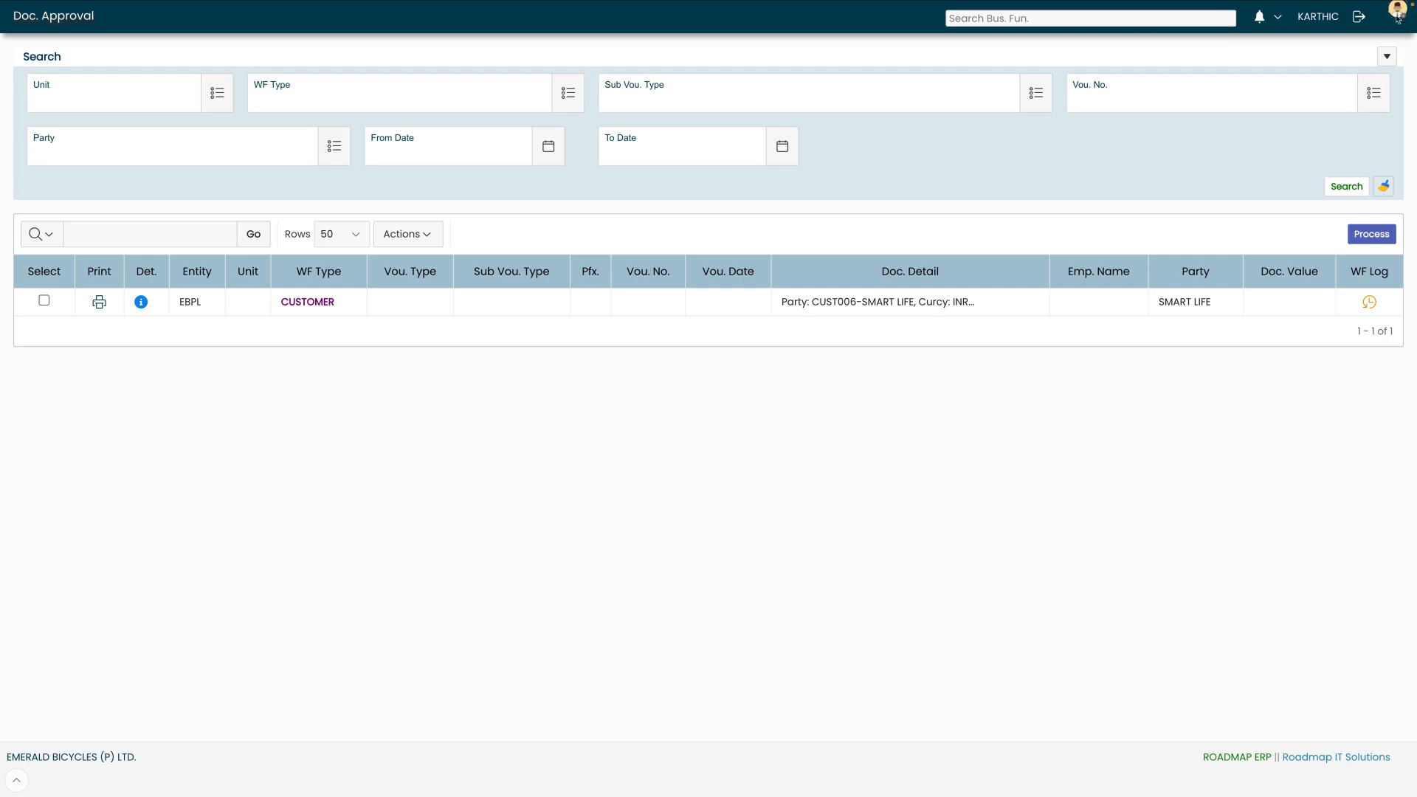
Log in as FIN_HOD, entering the account password.
type("FIN_HOD")
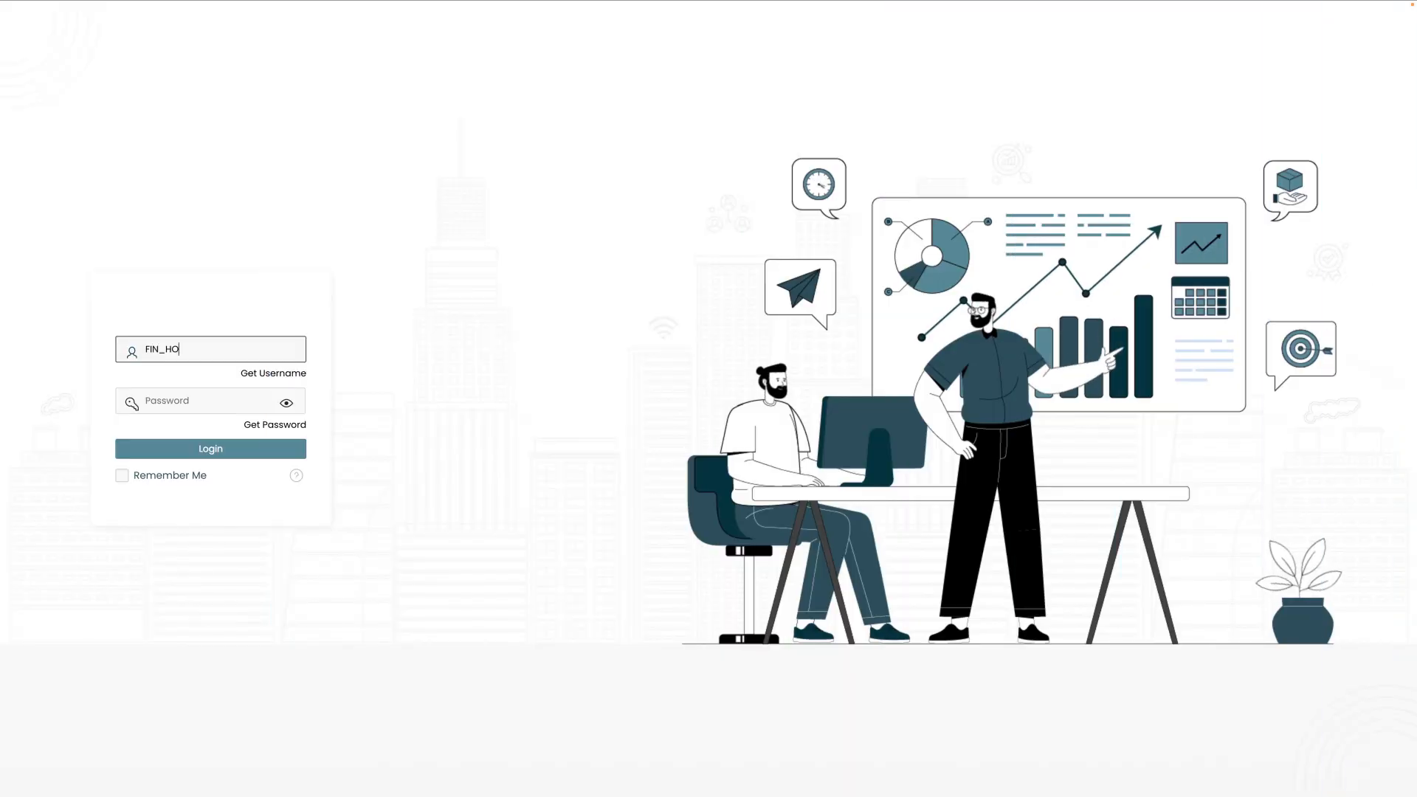
key("Tab")
type("*********")
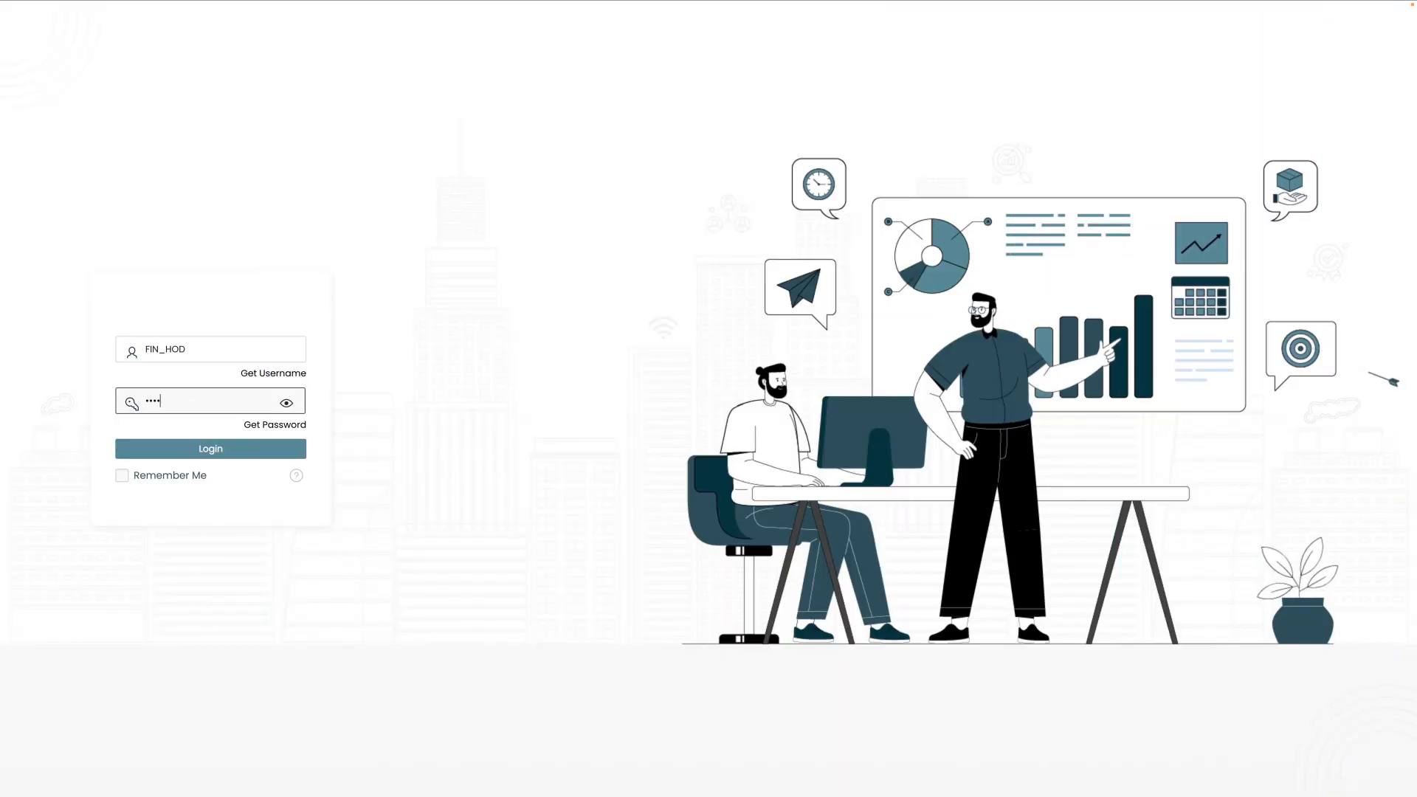
left_click(208, 452)
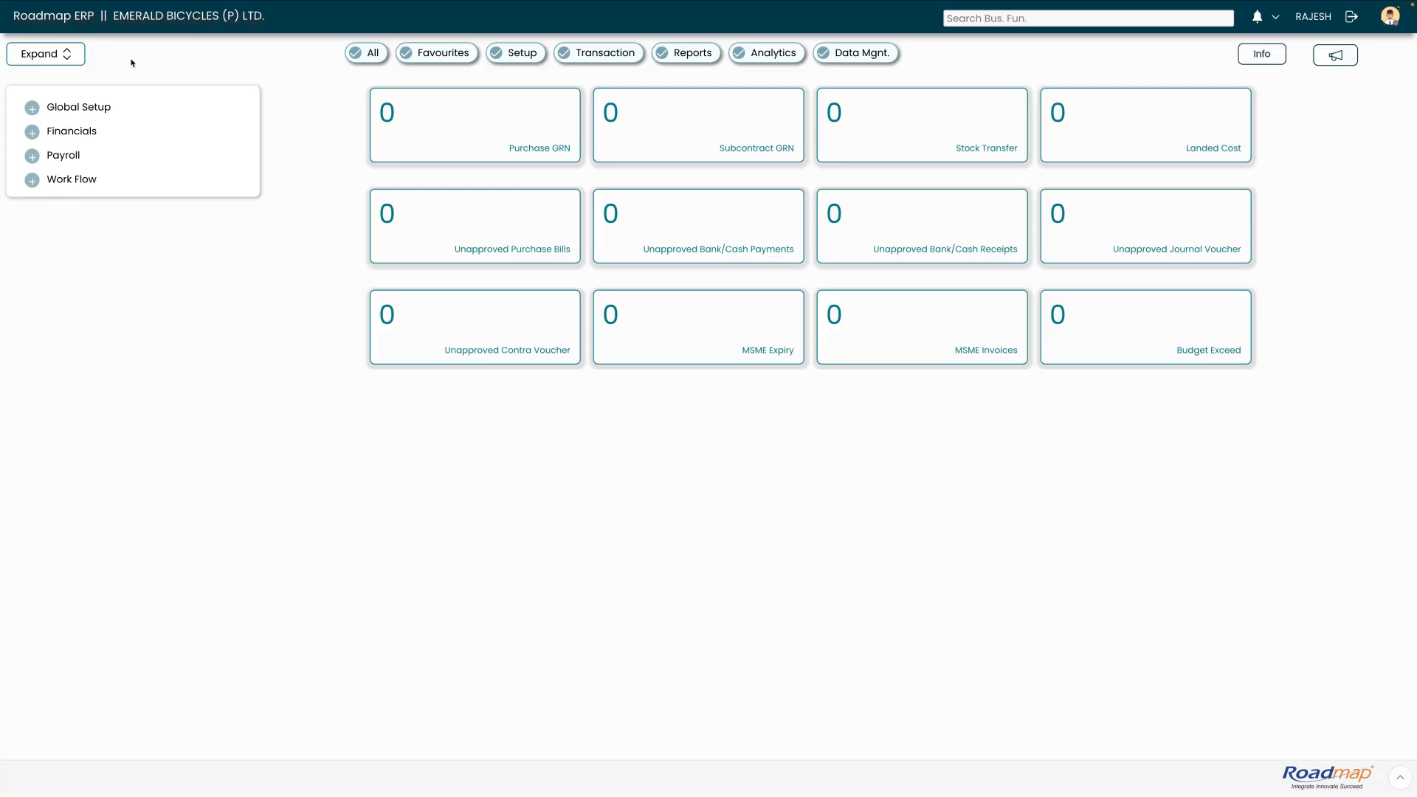
Open the pending document approvals and review the details of credit note CND1-2526-0008.
left_click(1280, 19)
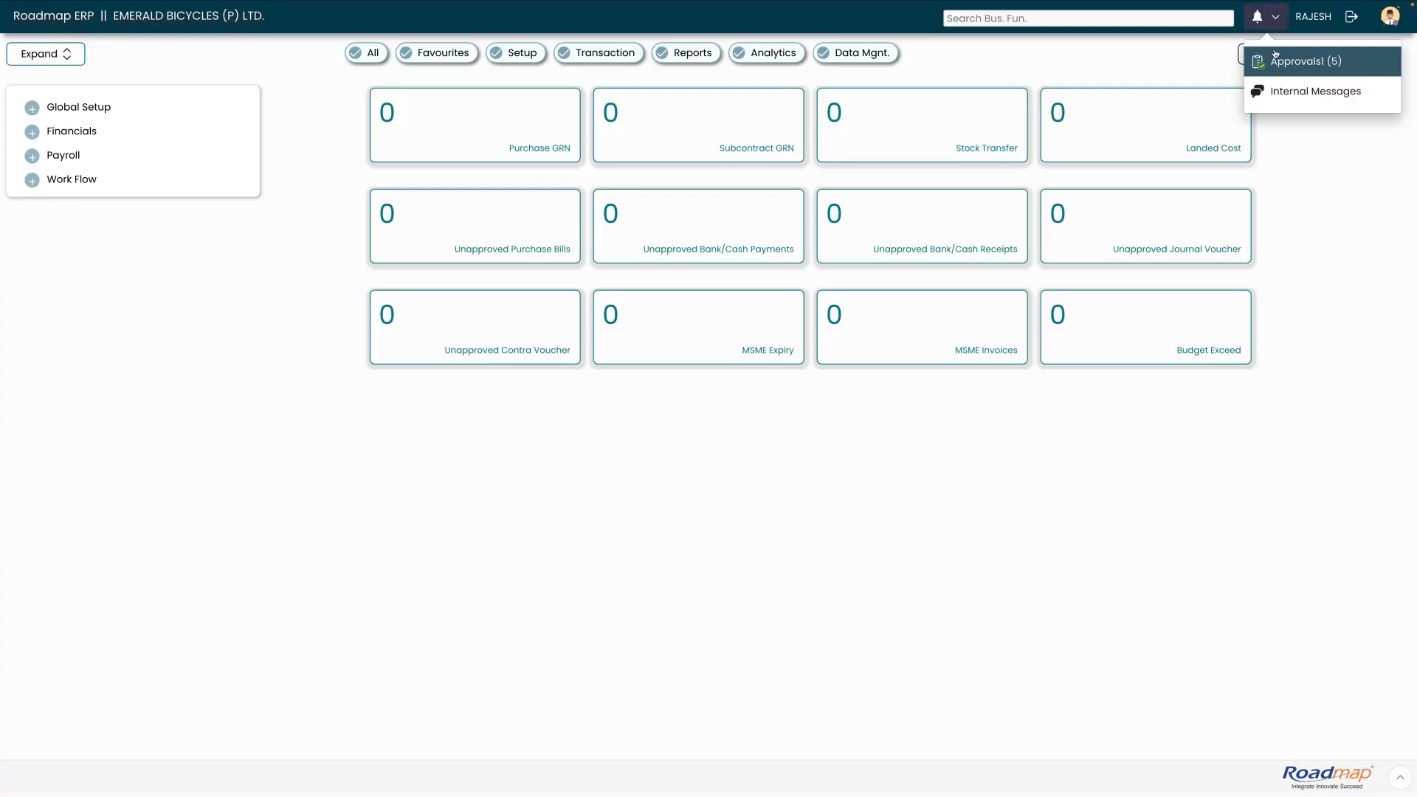
left_click(1279, 61)
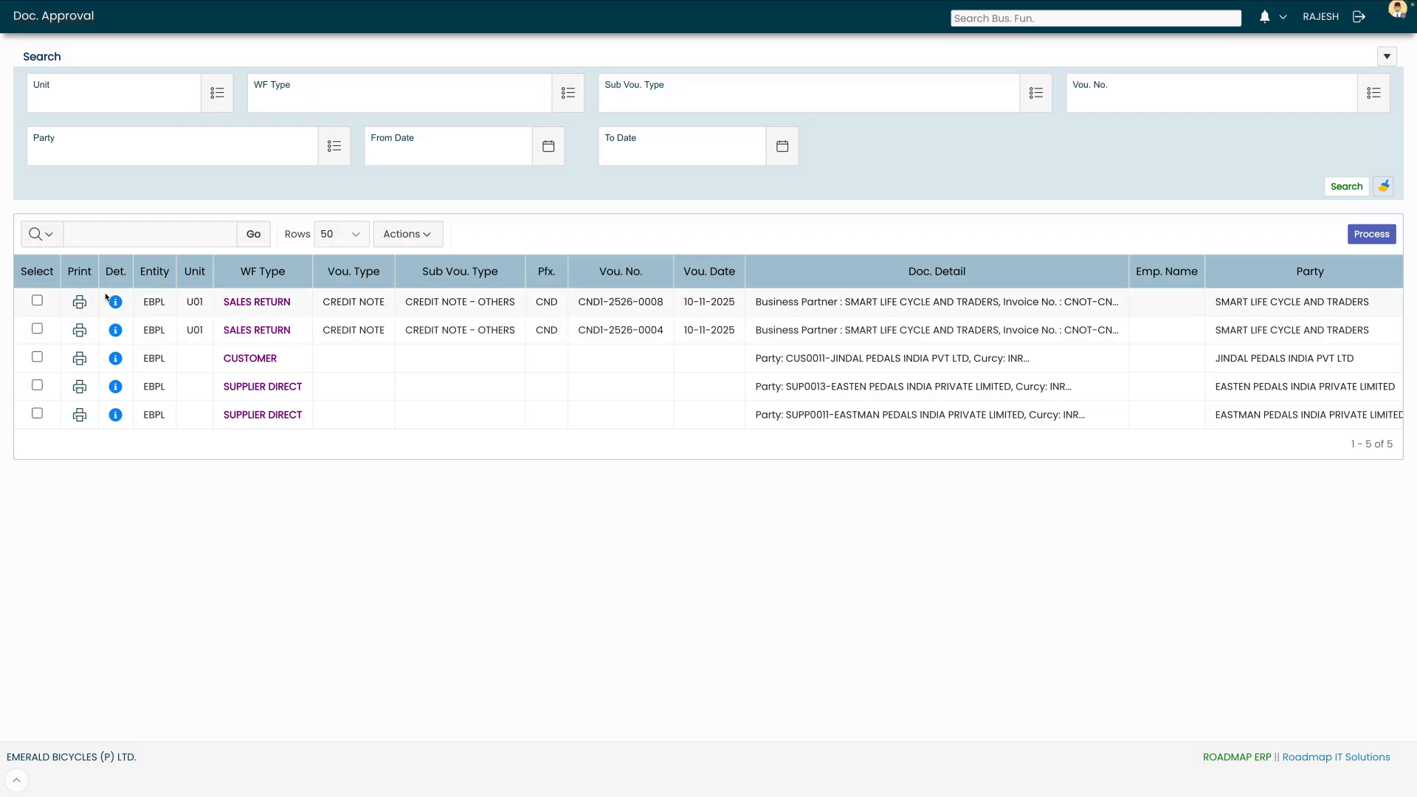
left_click(116, 302)
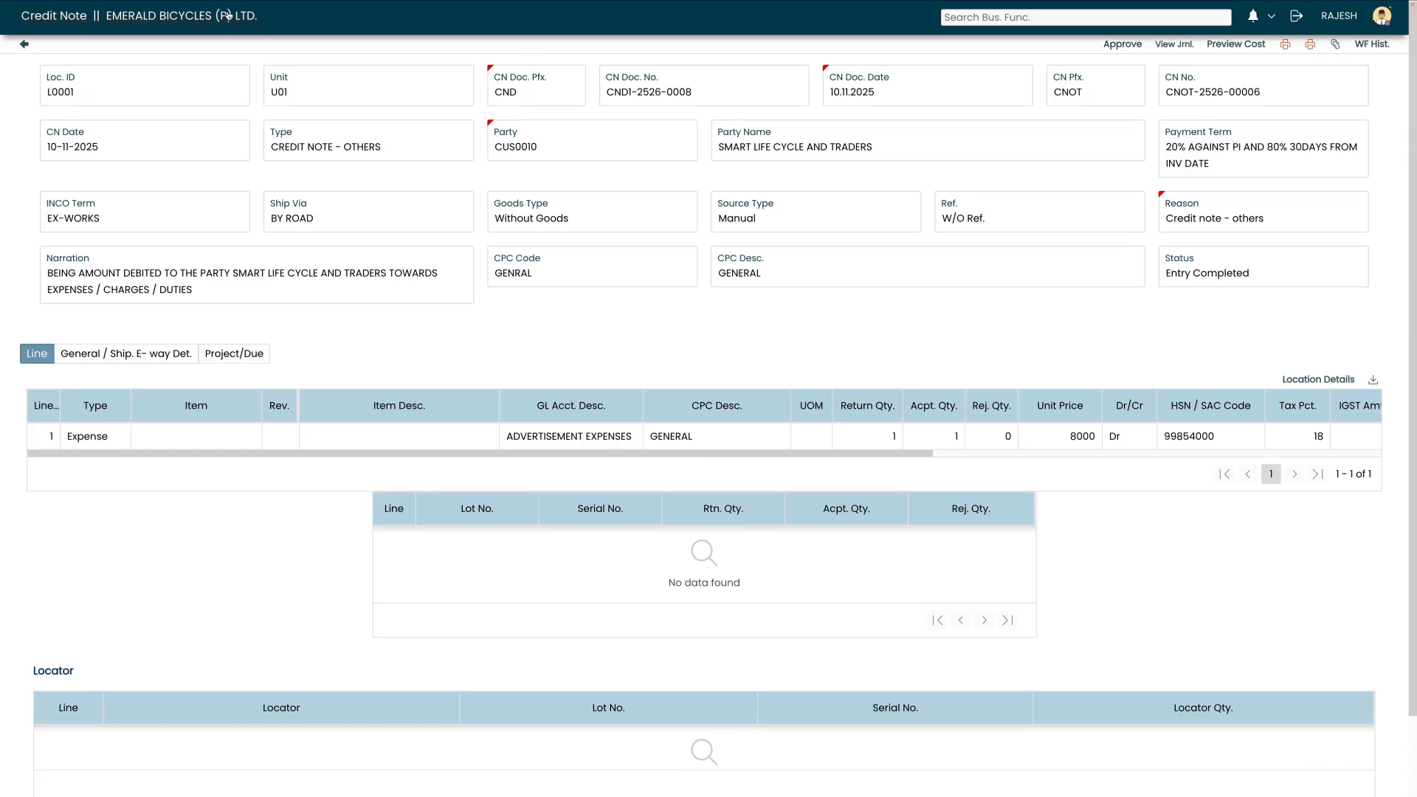
left_click(25, 44)
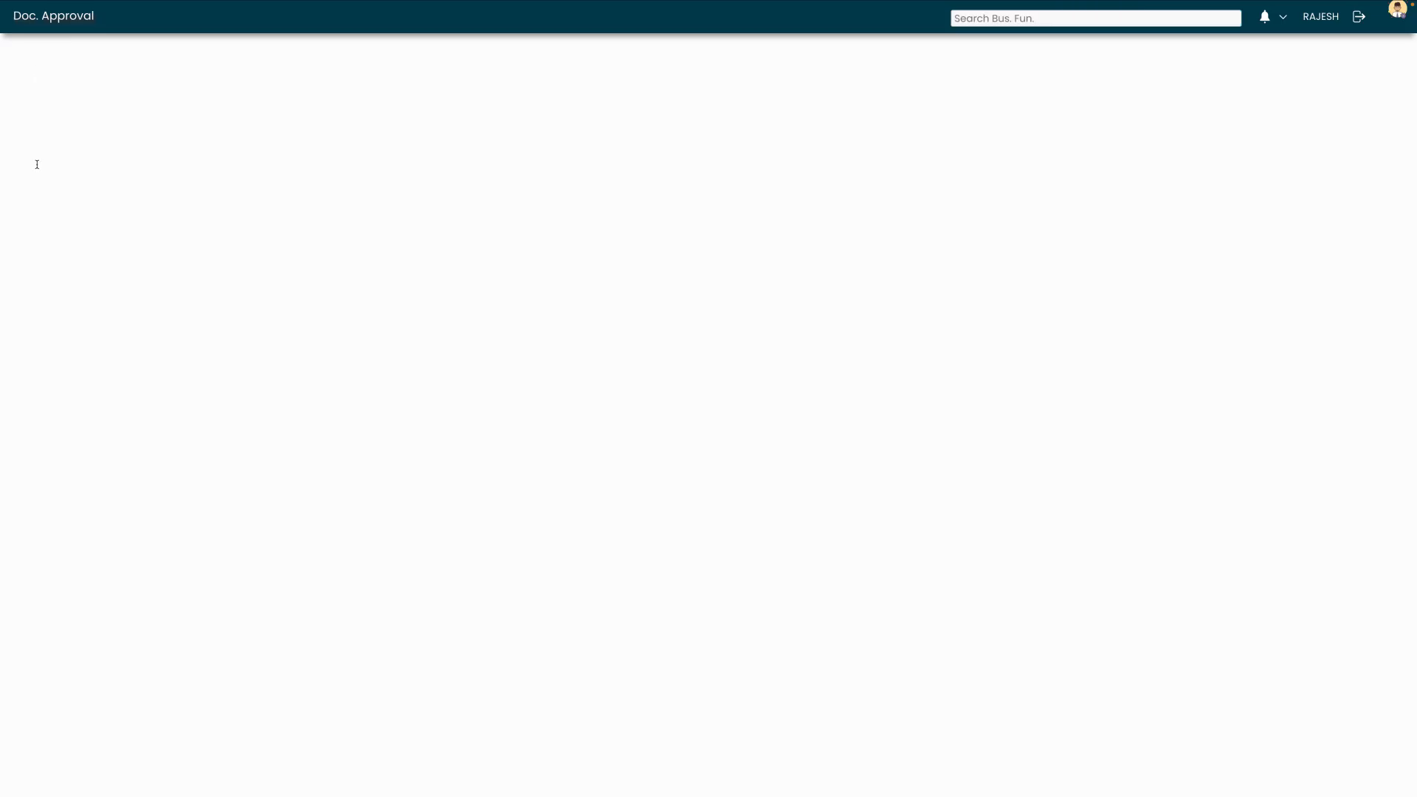
Select credit note CND1-2526-0008 in the approval list and process it as Approve.
left_click(37, 301)
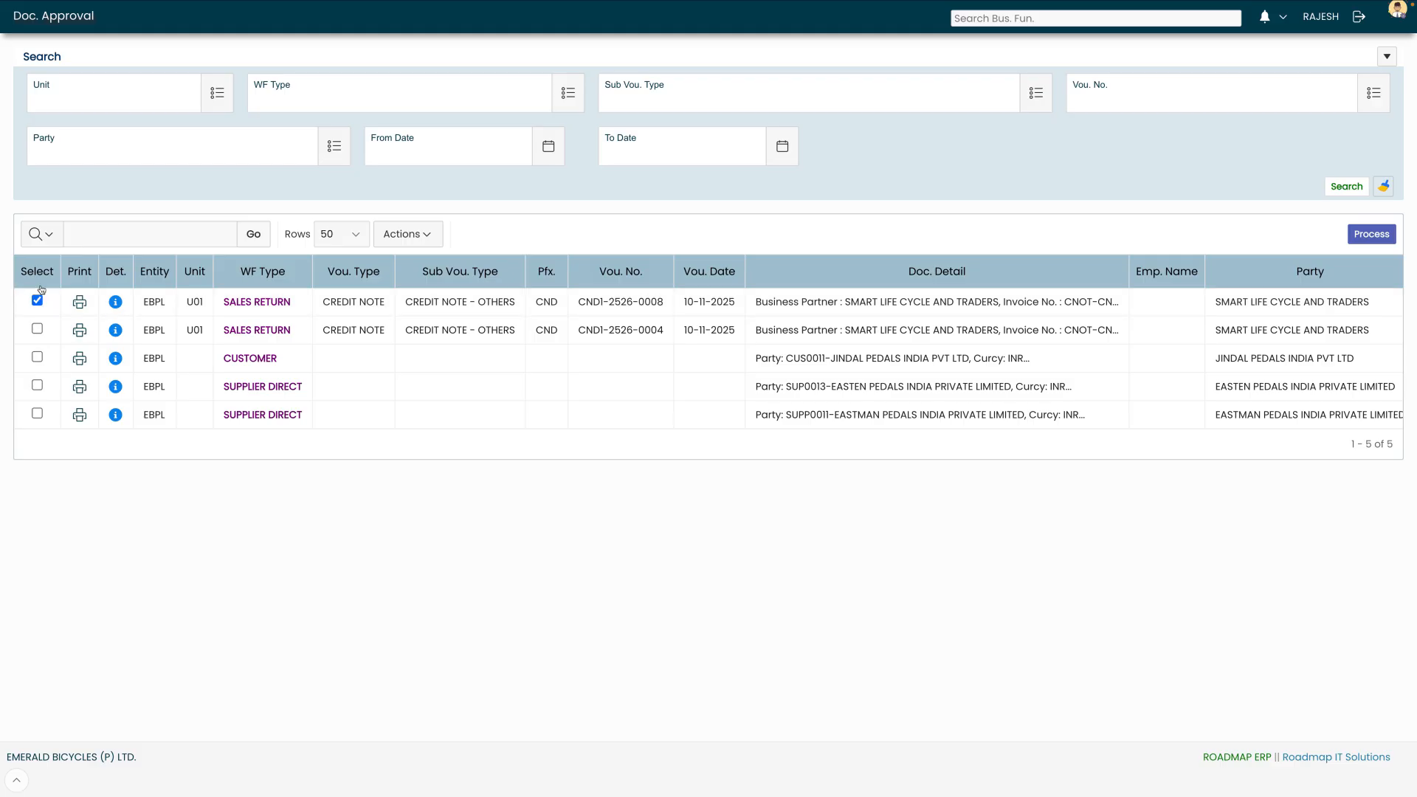
left_click(1371, 234)
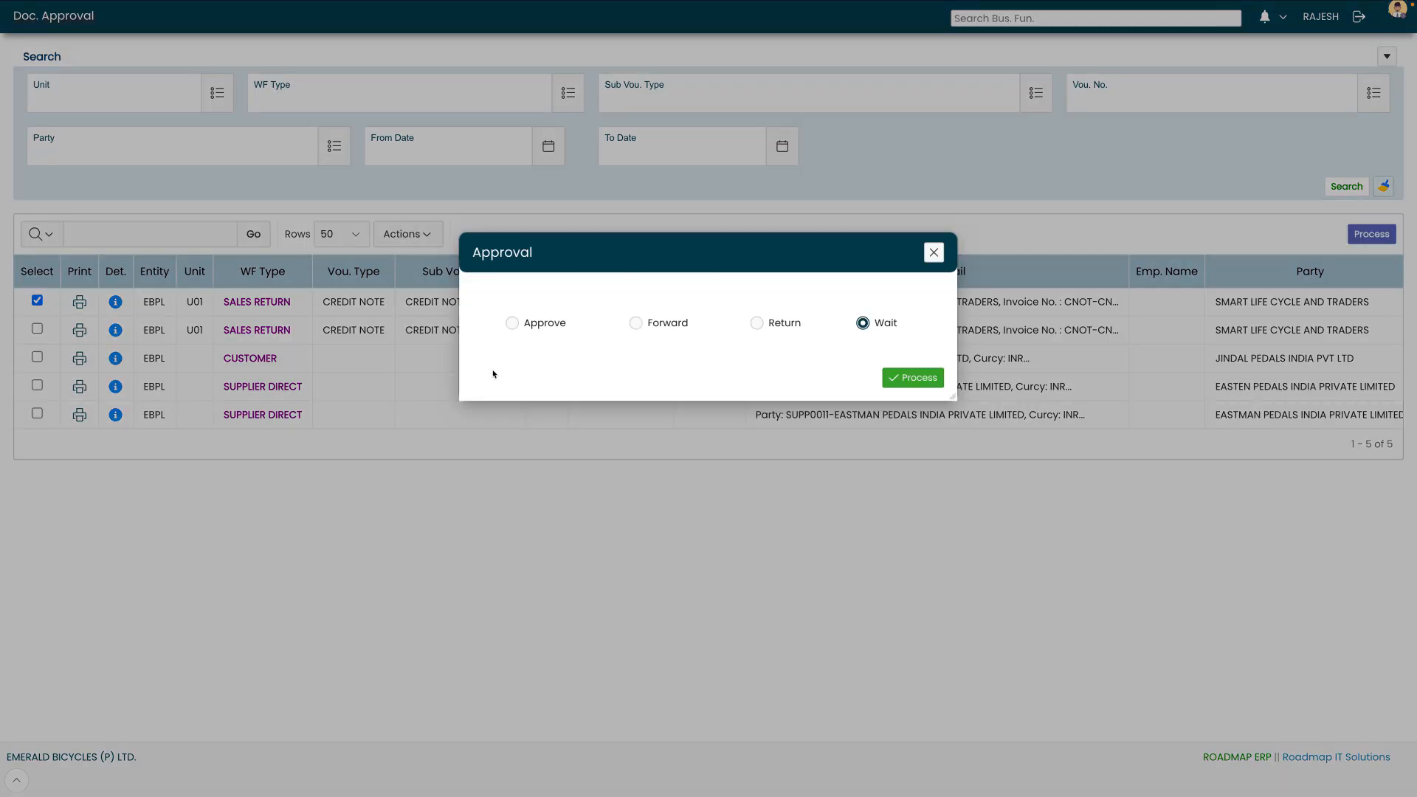
left_click(512, 322)
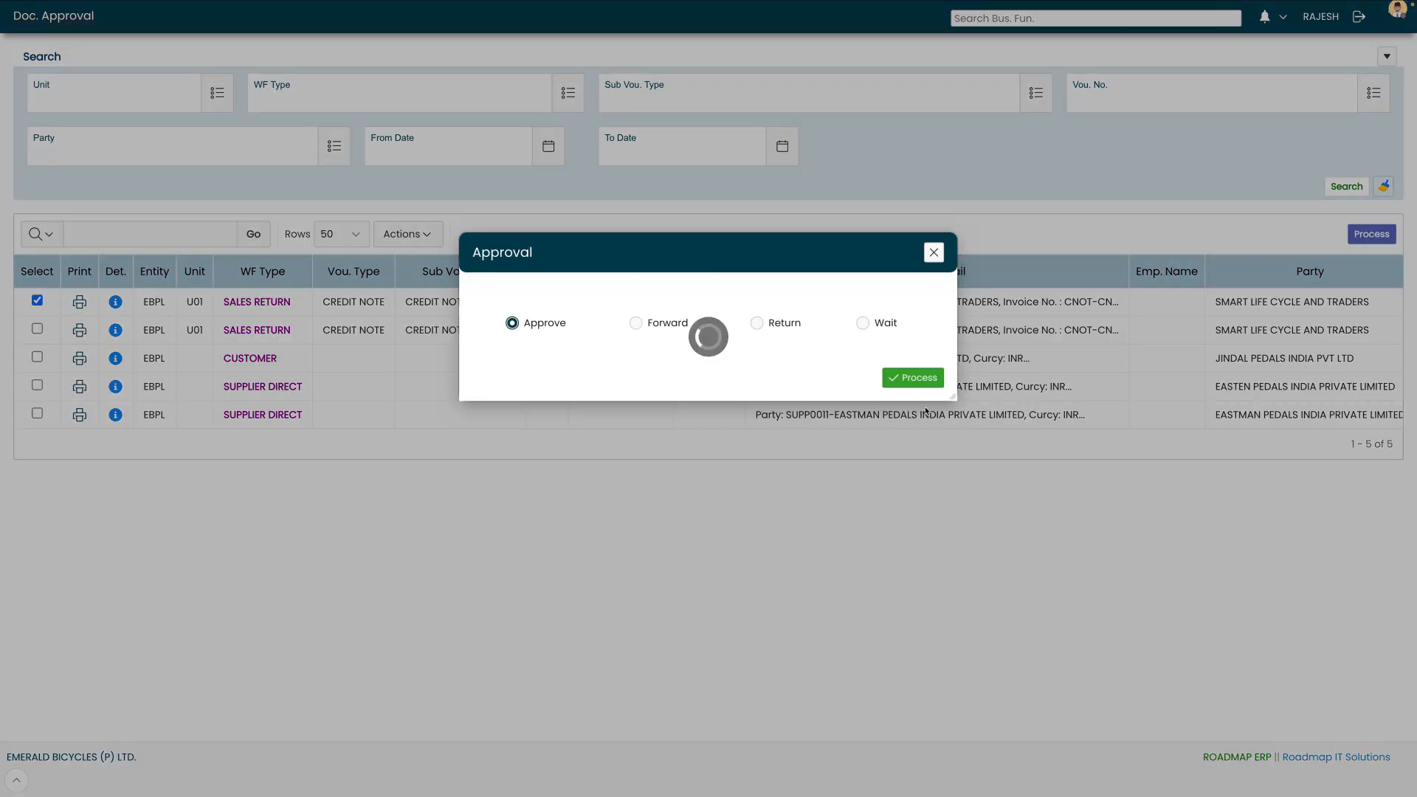
left_click(919, 378)
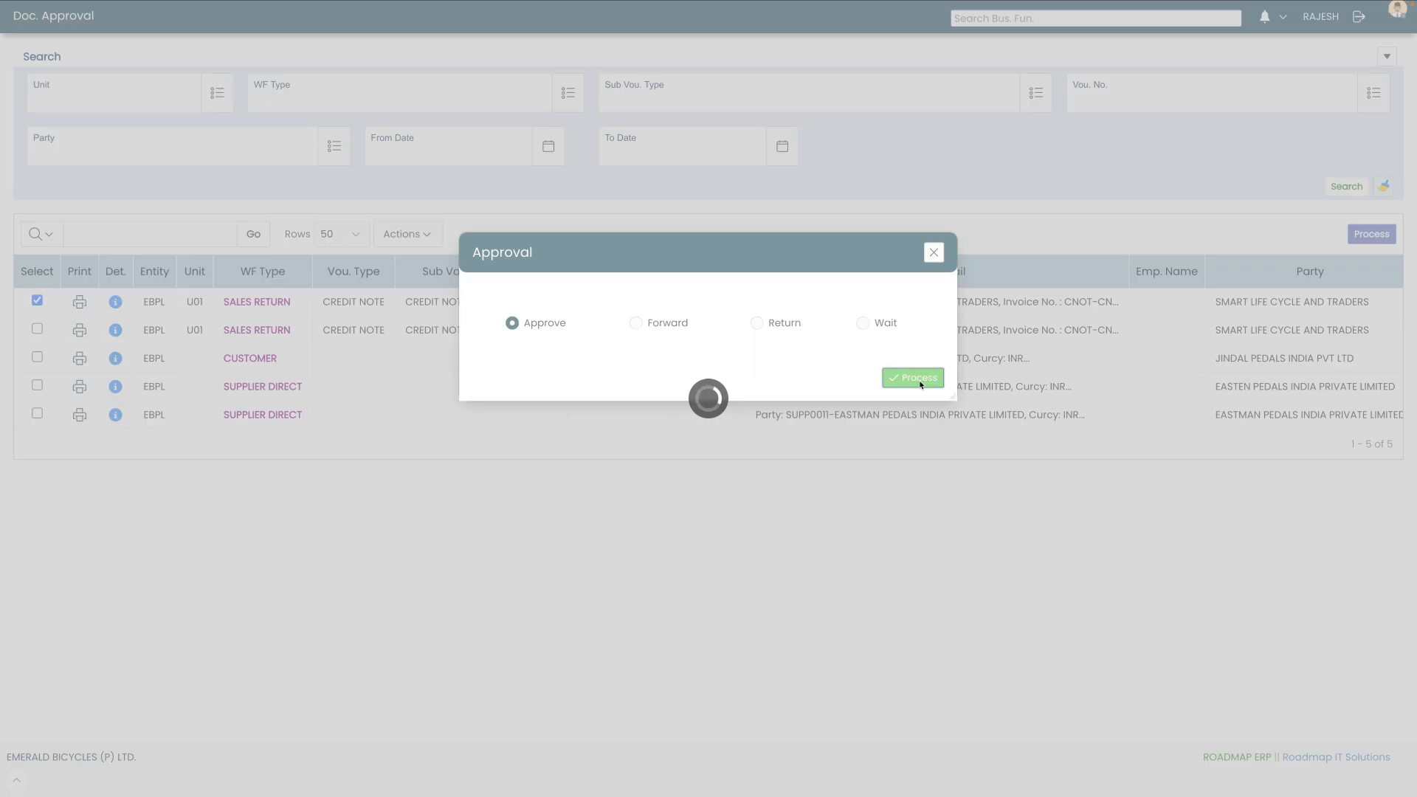